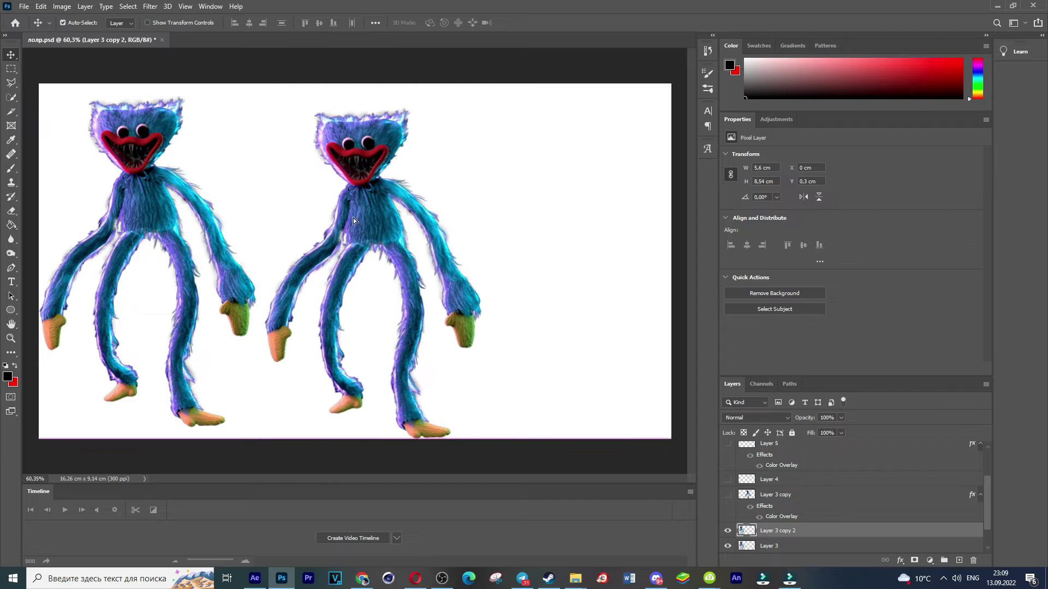
# Step: Bring the dark blue hedgehog PNG from the File Explorer folder into the document beside the furry characters and commit its placement
pyautogui.click(582, 582)
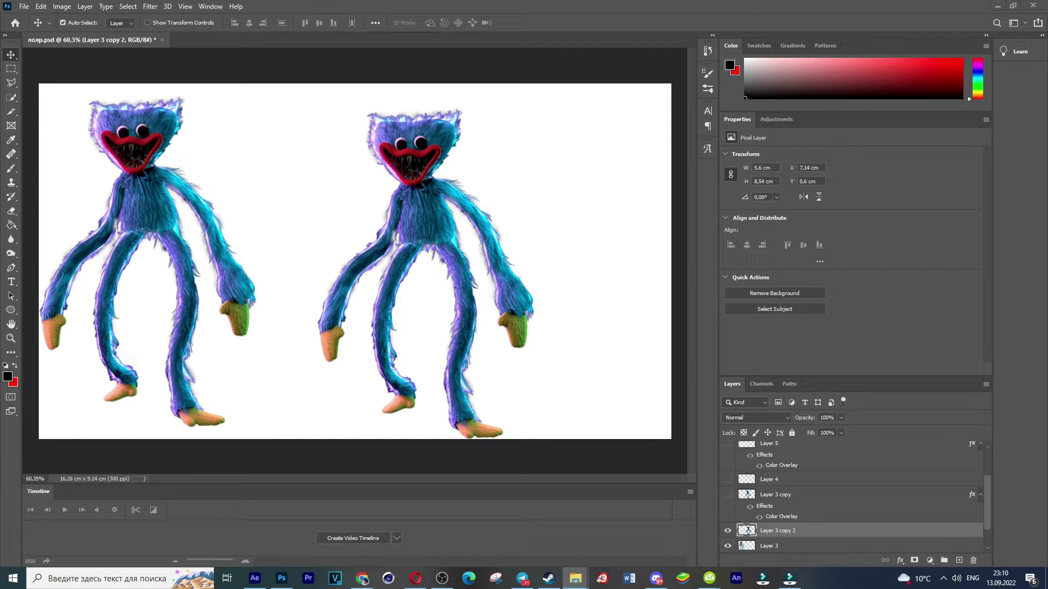
pyautogui.moveTo(291, 570); pyautogui.dragTo(611, 308)
pyautogui.press('Return')
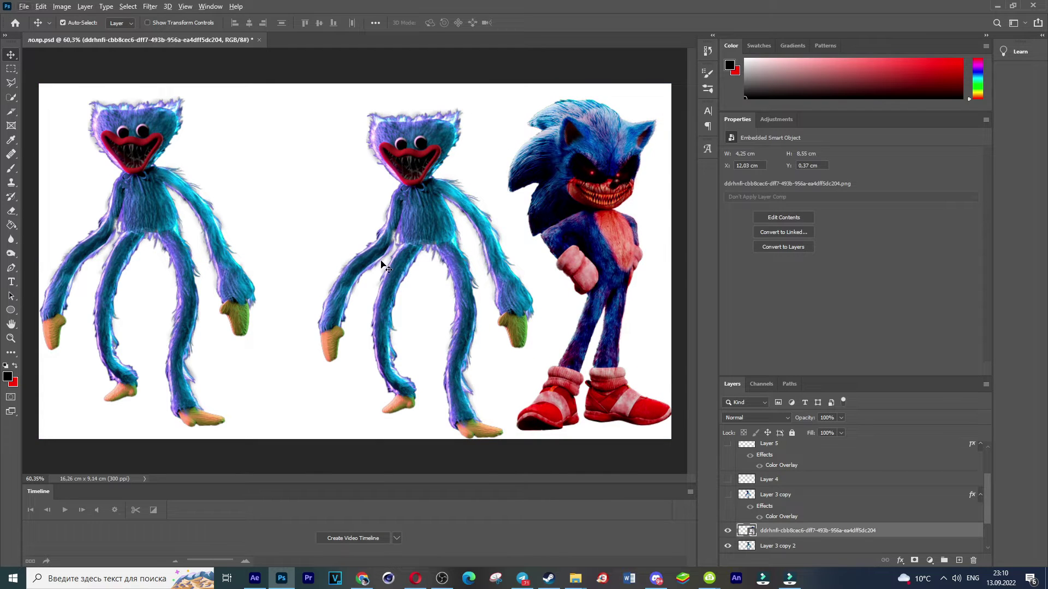
# Step: Hide Layer 3, which holds the original furry character
pyautogui.scroll(2, 590, 170)
pyautogui.scroll(-3, 590, 170)
pyautogui.scroll(1, 382, 133)
pyautogui.click(728, 545)
pyautogui.click(728, 546)
pyautogui.scroll(-2, 745, 494)
pyautogui.click(727, 515)
# Step: Move the furry character on Layer 3 copy 2 into the left part of the canvas and shift the hedgehog slightly left
pyautogui.click(751, 499)
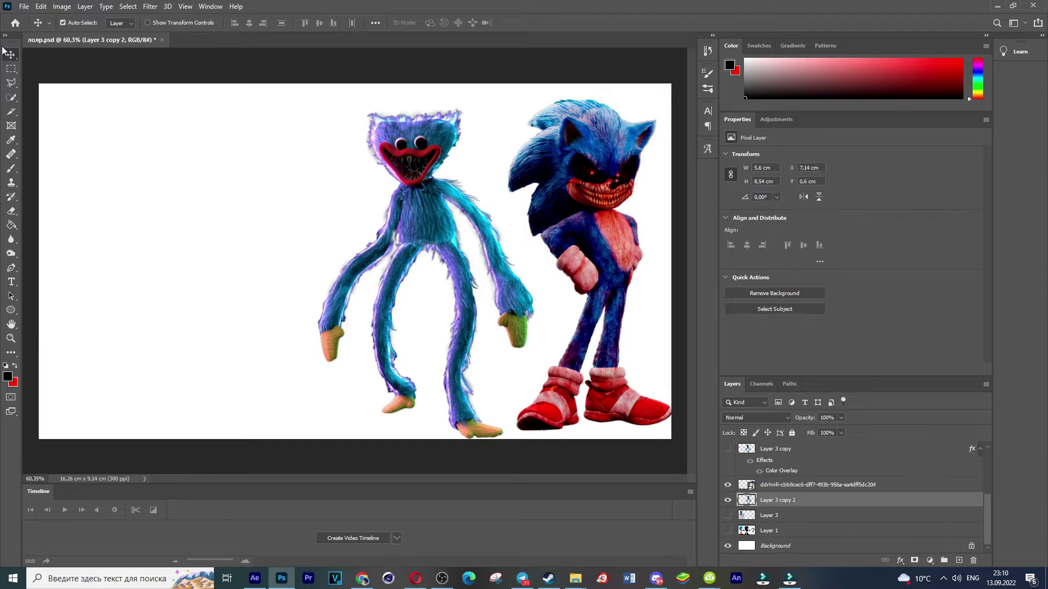
pyautogui.moveTo(443, 214); pyautogui.dragTo(234, 205)
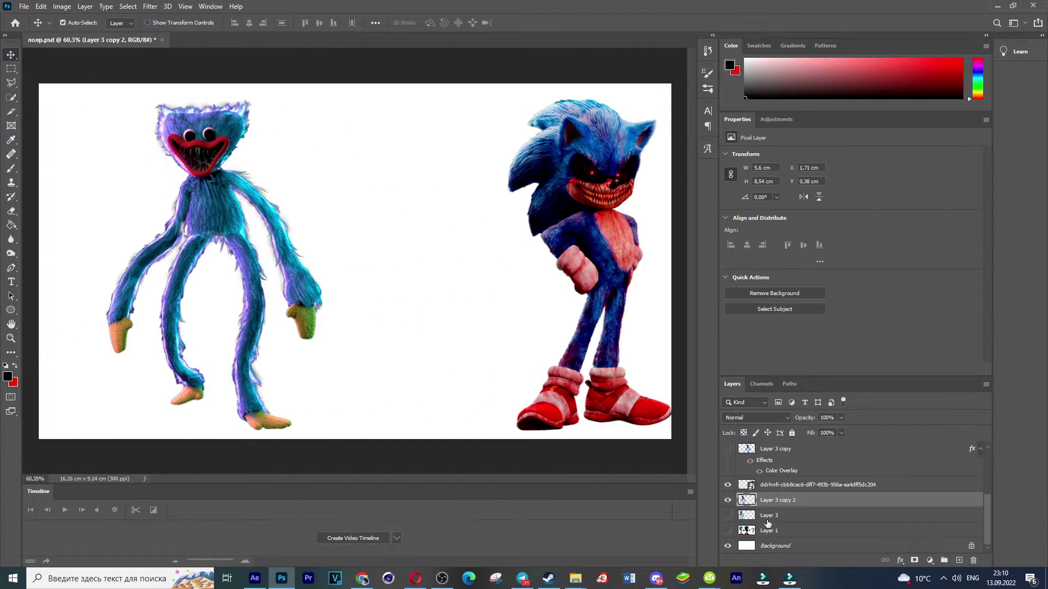
pyautogui.moveTo(607, 254); pyautogui.dragTo(519, 254)
# Step: Rasterize the placed hedgehog layer
pyautogui.press('b')
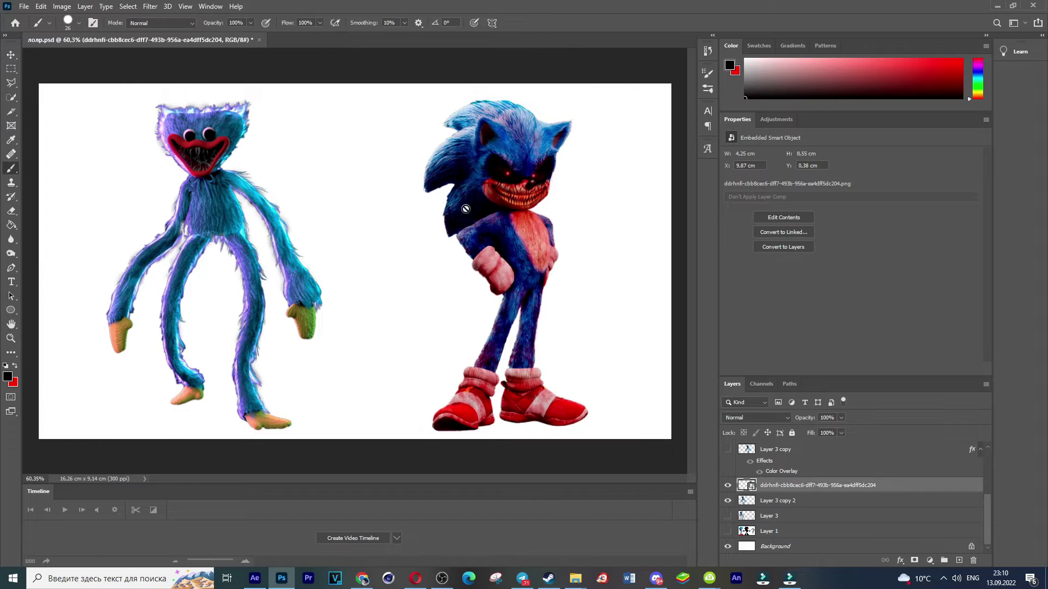
pyautogui.click(465, 209)
pyautogui.press('Return')
# Step: Start a Polygonal Lasso outline at the hedgehog's nose, following the lower edge of the eye and the cheek to the lower quills
pyautogui.scroll(2, 581, 185)
pyautogui.scroll(-2, 585, 151)
pyautogui.scroll(16, 573, 155)
pyautogui.scroll(-5, 400, 186)
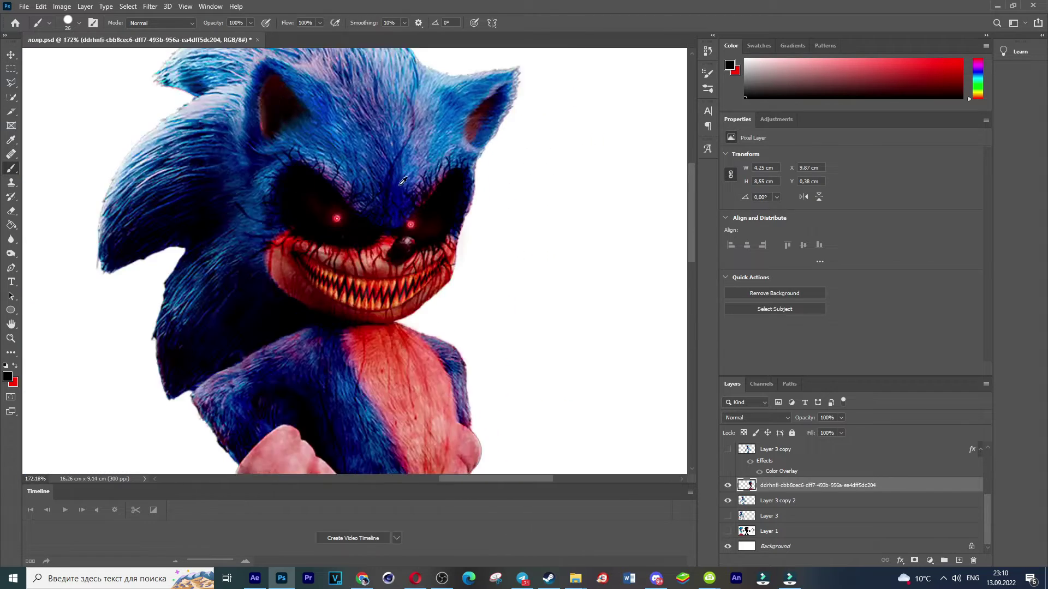
pyautogui.scroll(-3, 402, 181)
pyautogui.scroll(5, 401, 164)
pyautogui.press('l')
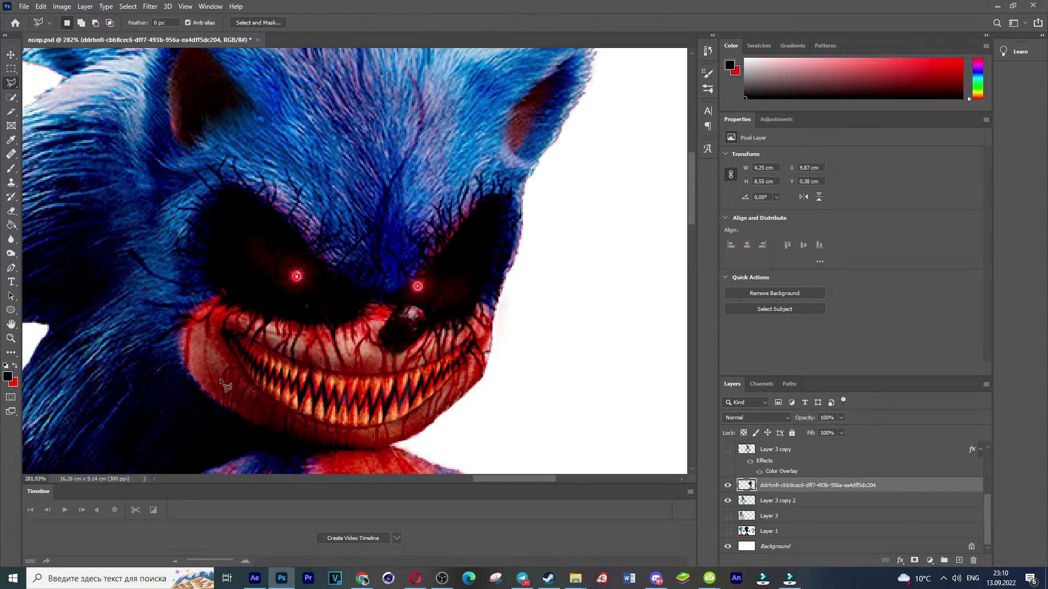
pyautogui.scroll(-5, 185, 304)
pyautogui.moveTo(429, 478); pyautogui.dragTo(403, 476)
pyautogui.scroll(3, 443, 333)
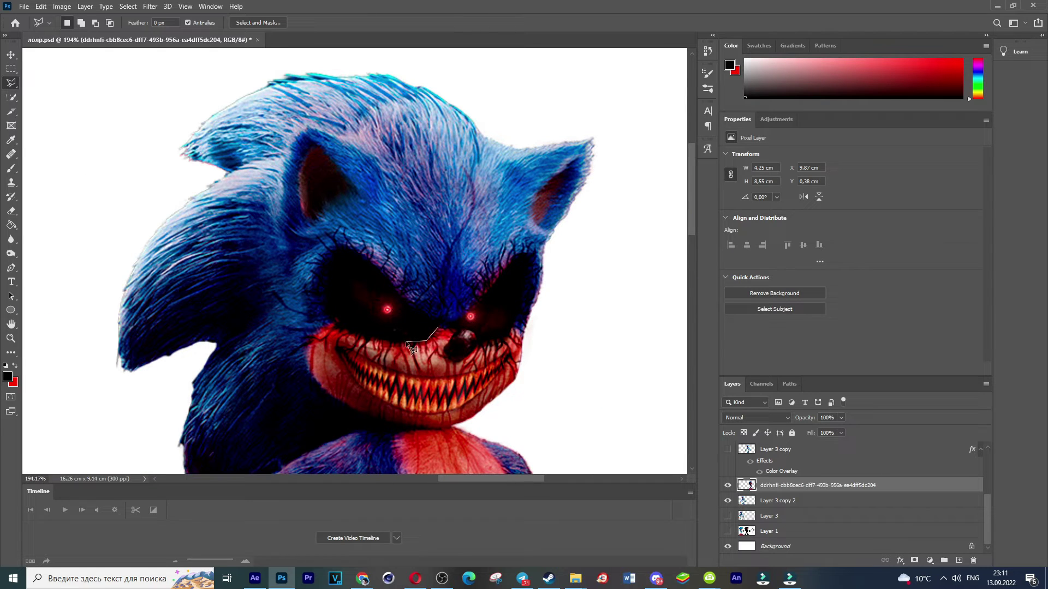
pyautogui.scroll(2, 401, 349)
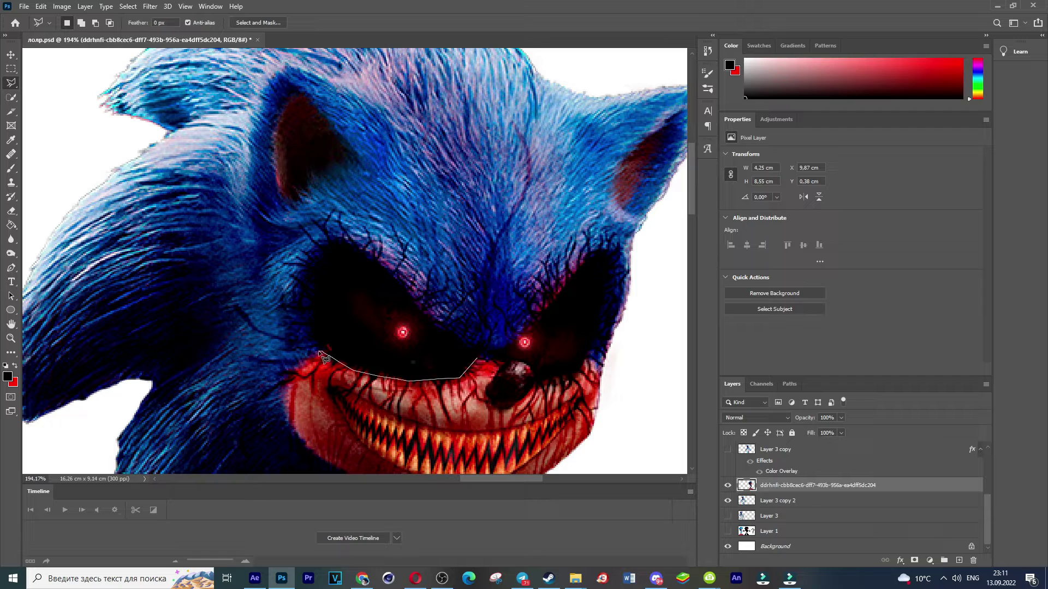
pyautogui.click(218, 417)
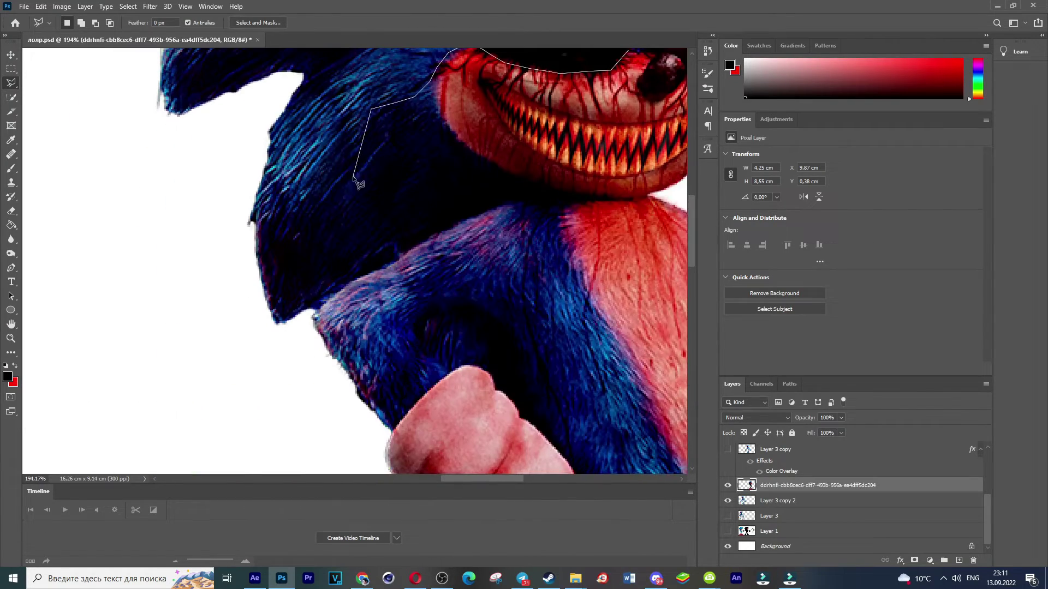
# Step: Continue the lasso outline around the quills, head top and ears, and close it along the other eye at the nose
pyautogui.scroll(8, 105, 205)
pyautogui.click(133, 321)
pyautogui.click(203, 260)
pyautogui.click(402, 147)
pyautogui.click(453, 136)
pyautogui.click(561, 137)
pyautogui.hscroll(8, 627, 191)
pyautogui.click(297, 240)
pyautogui.scroll(-6, 297, 245)
pyautogui.hscroll(-3, 322, 300)
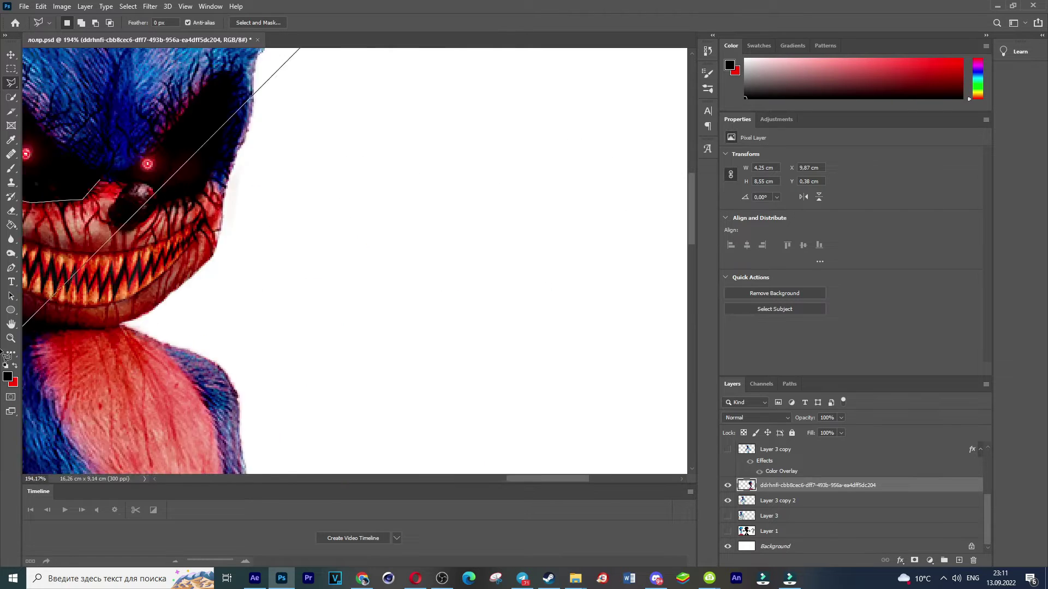
pyautogui.click(321, 191)
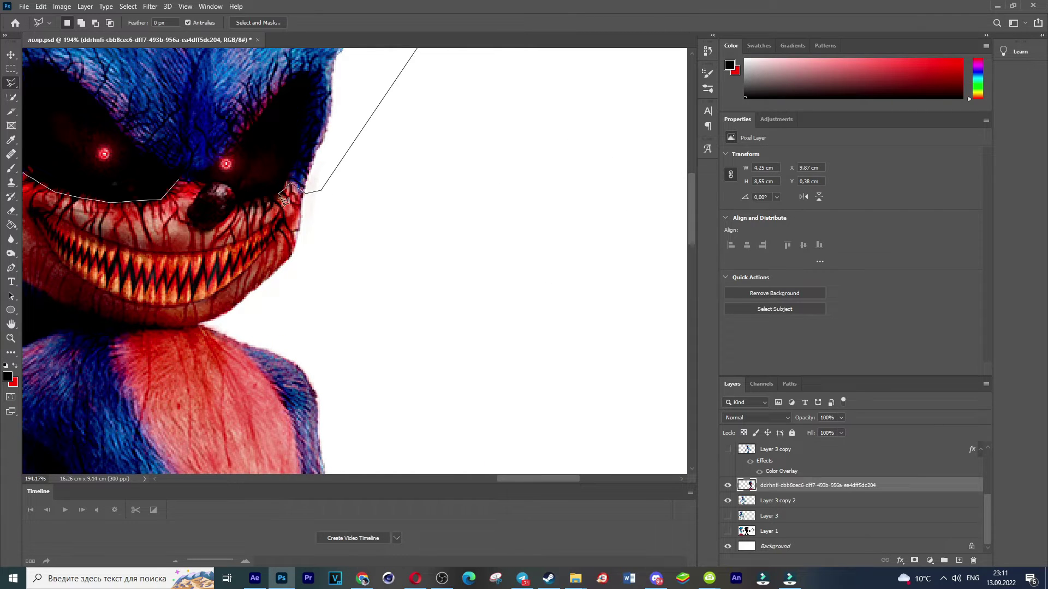
pyautogui.click(177, 180)
pyautogui.scroll(-3, 232, 173)
pyautogui.hscroll(-3, 371, 354)
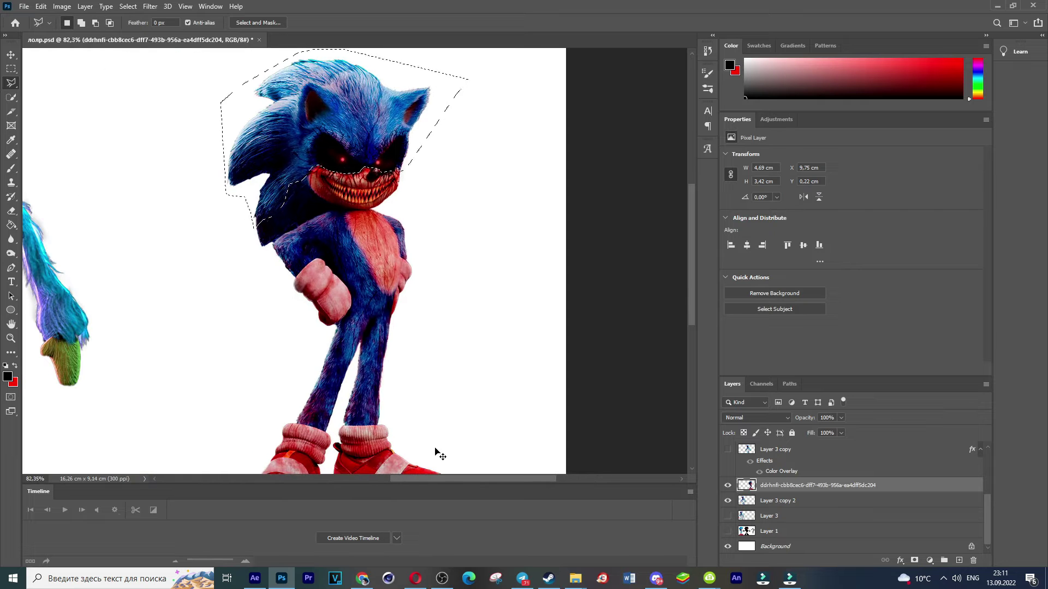
# Step: Copy the selected upper head to a new layer and move it onto the furry character's head
pyautogui.hotkey('ctrl', 'j')
pyautogui.scroll(-3, 405, 327)
pyautogui.press('v')
pyautogui.moveTo(485, 182); pyautogui.dragTo(202, 159)
pyautogui.scroll(5, 232, 177)
pyautogui.scroll(-4, 191, 131)
pyautogui.scroll(2, 116, 60)
# Step: Scale the copied hedgehog head to about 76% and align it above the furry character's mouth, using reduced layer opacity as a guide
pyautogui.click(11, 69)
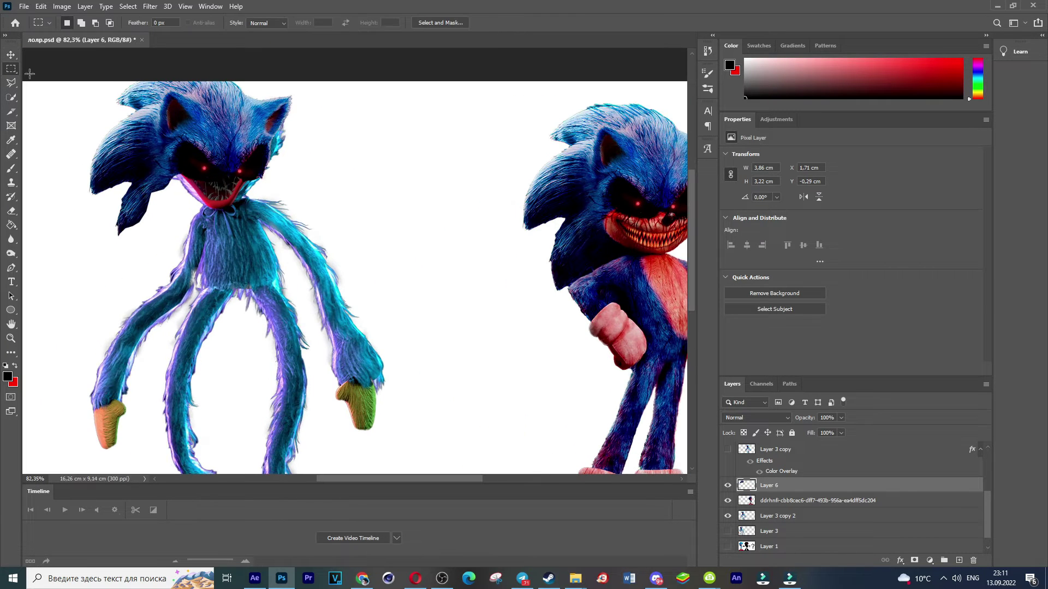
pyautogui.hotkey('ctrl', 't')
pyautogui.moveTo(293, 236); pyautogui.dragTo(245, 195)
pyautogui.moveTo(216, 147); pyautogui.dragTo(241, 155)
pyautogui.moveTo(839, 420); pyautogui.dragTo(828, 429)
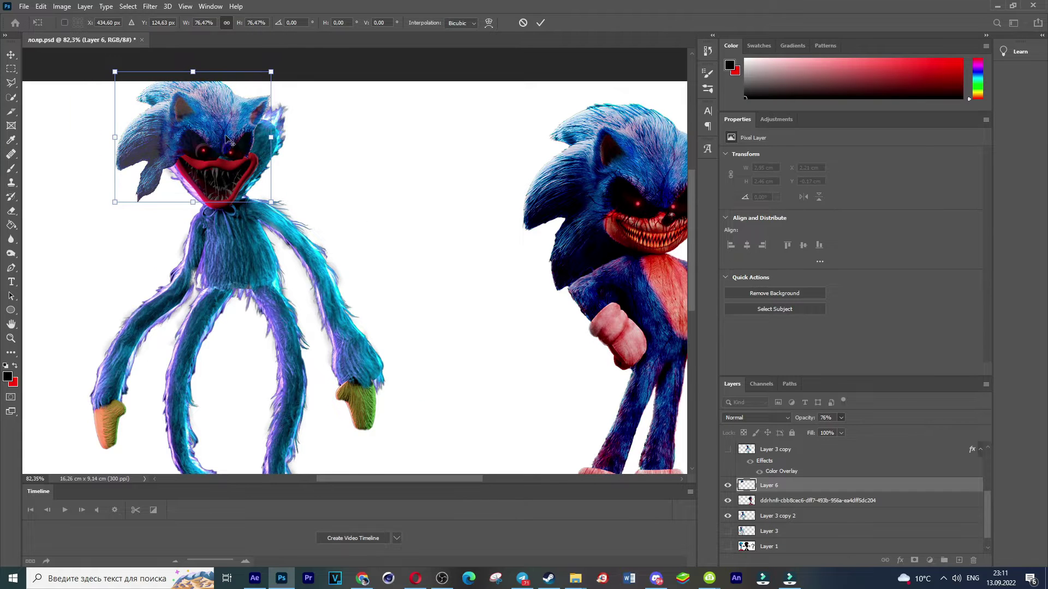
pyautogui.scroll(8, 215, 132)
pyautogui.scroll(-3, 321, 195)
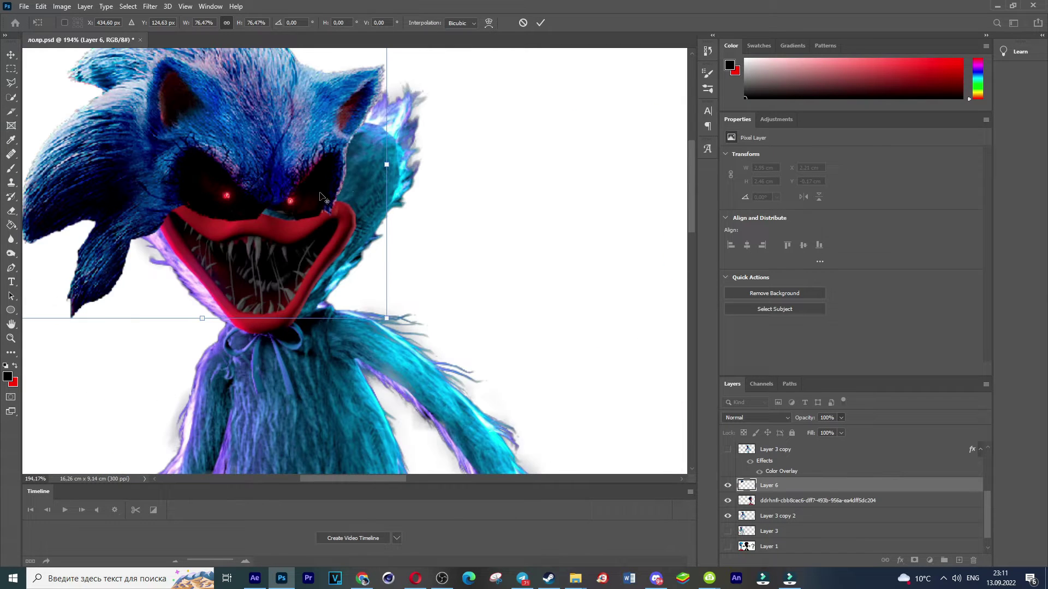
pyautogui.press('Return')
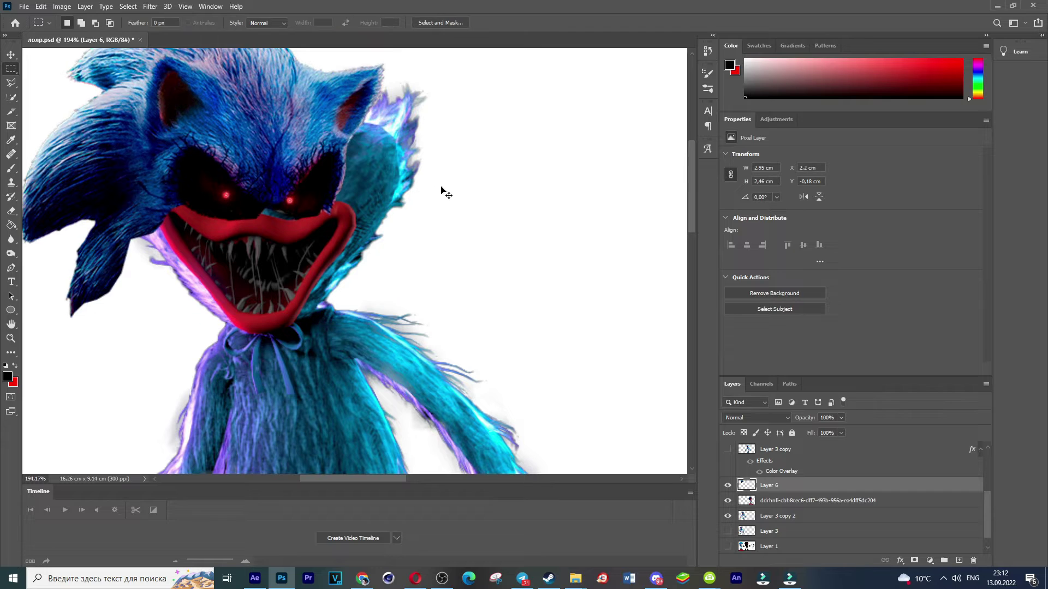
# Step: Shift the hue of the hedgehog head on Layer 6 from blue to teal to match the furry body
pyautogui.scroll(-5, 442, 192)
pyautogui.scroll(4, 415, 172)
pyautogui.scroll(-3, 387, 157)
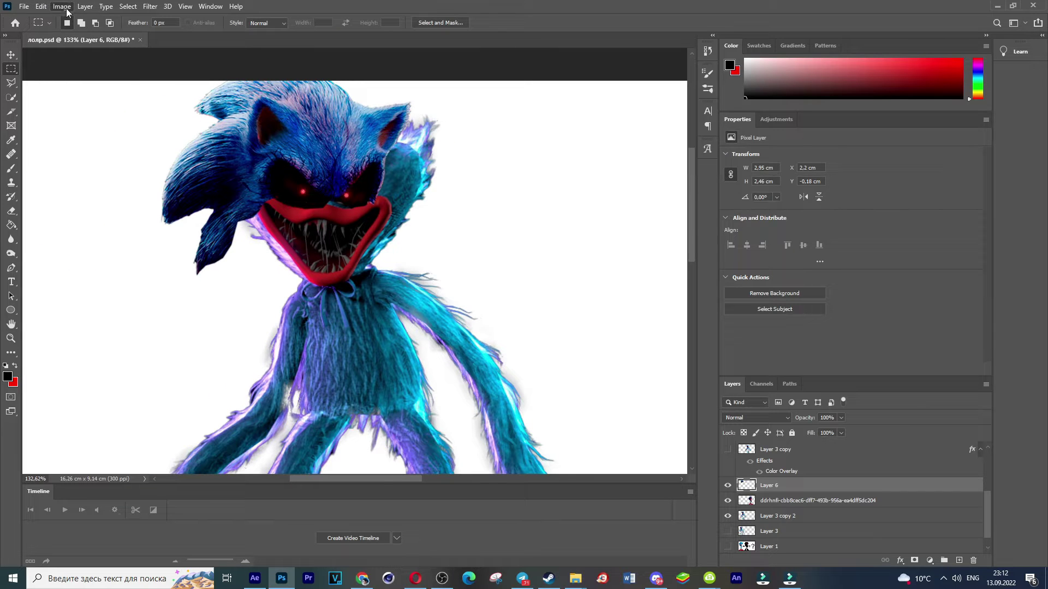
pyautogui.press('i')
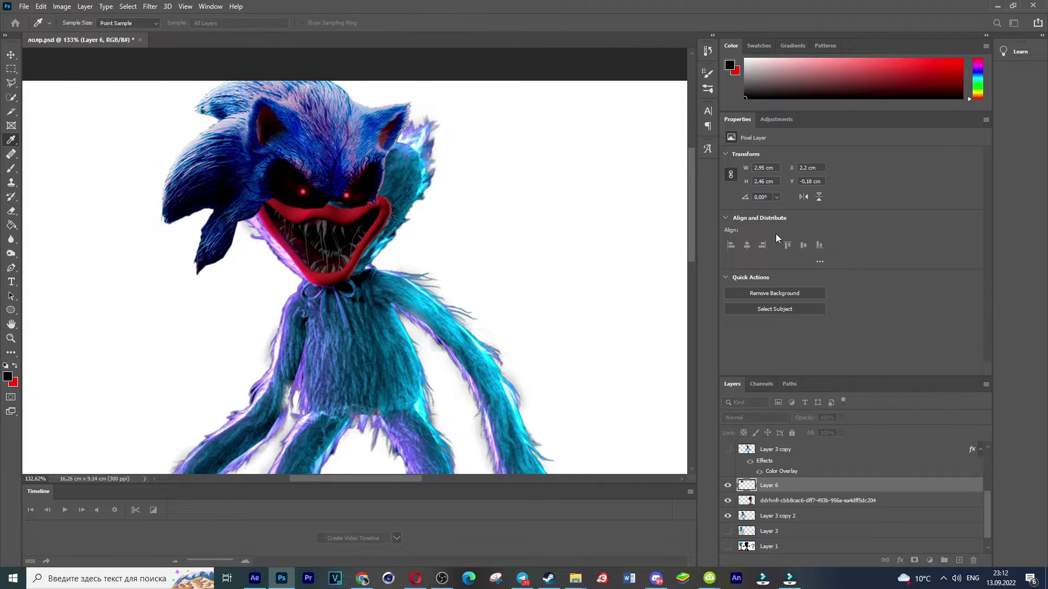
pyautogui.moveTo(764, 230); pyautogui.dragTo(768, 254)
pyautogui.press('m')
# Step: Warp the head on Layer 6 so its eyes and lower edge follow the upper contour of the red mouth
pyautogui.scroll(4, 295, 126)
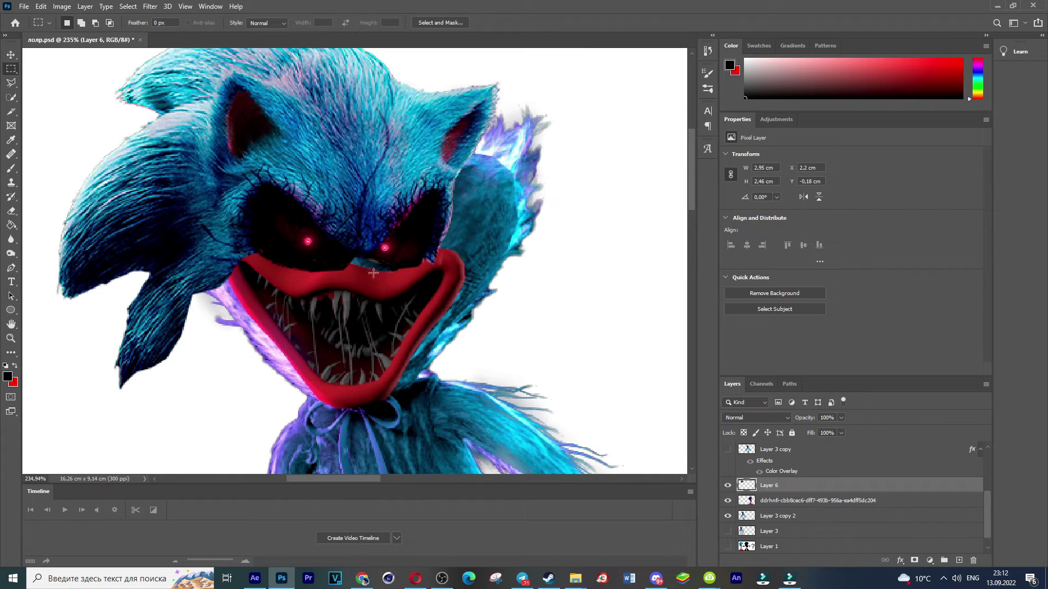
pyautogui.hotkey('ctrl', 't')
pyautogui.click(393, 274)
pyautogui.moveTo(383, 253); pyautogui.dragTo(375, 264)
pyautogui.moveTo(242, 269); pyautogui.dragTo(212, 260)
pyautogui.moveTo(342, 255); pyautogui.dragTo(370, 264)
pyautogui.moveTo(458, 135); pyautogui.dragTo(464, 137)
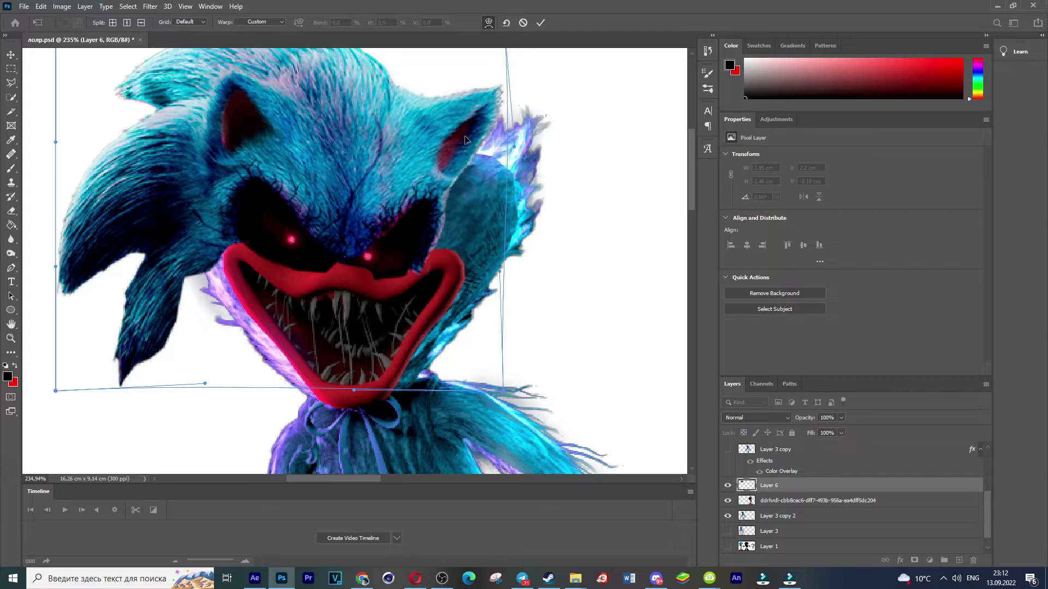
pyautogui.press('Return')
pyautogui.press('m')
# Step: Enlarge the head on Layer 6 to about 119%, rotate it about -4.15° and reposition it over the mouth
pyautogui.scroll(-1, 520, 183)
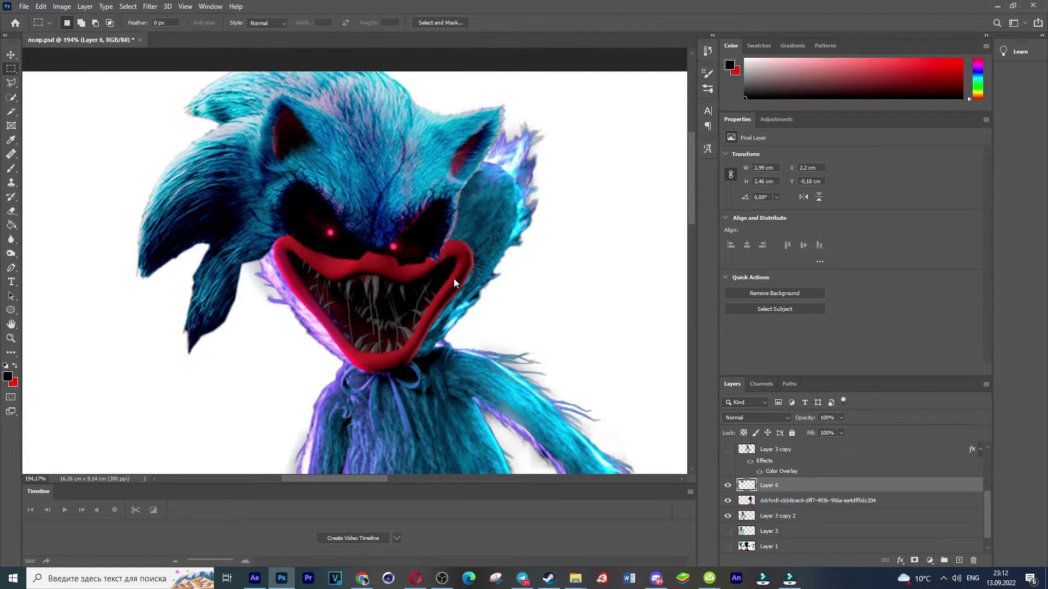
pyautogui.hotkey('ctrl', 't')
pyautogui.moveTo(528, 248); pyautogui.dragTo(531, 233)
pyautogui.moveTo(368, 187); pyautogui.dragTo(379, 190)
pyautogui.moveTo(530, 347); pyautogui.dragTo(608, 400)
pyautogui.moveTo(399, 257); pyautogui.dragTo(341, 221)
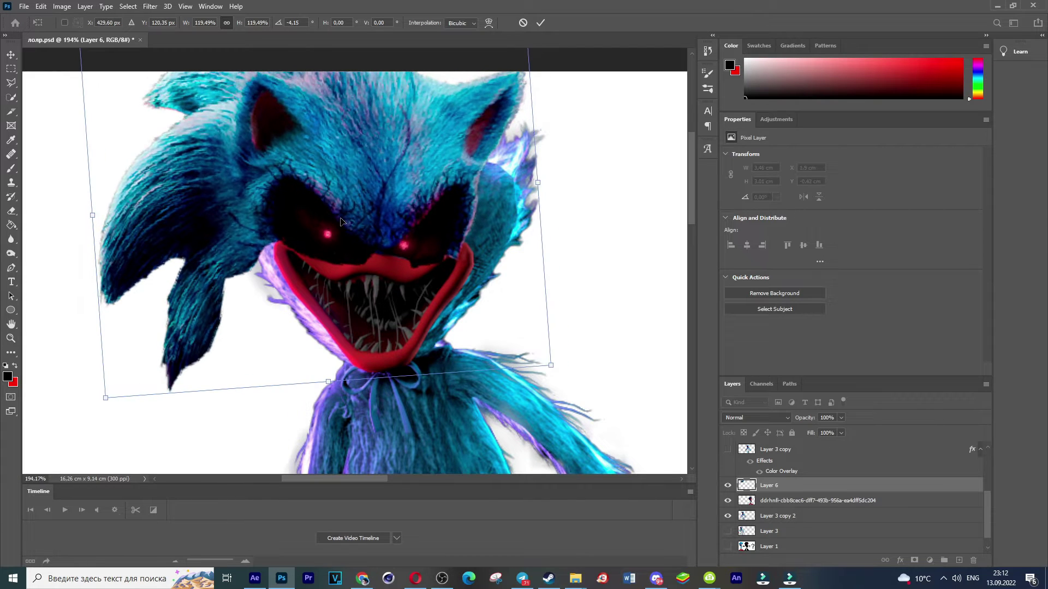
pyautogui.scroll(-3, 420, 238)
pyautogui.press('Return')
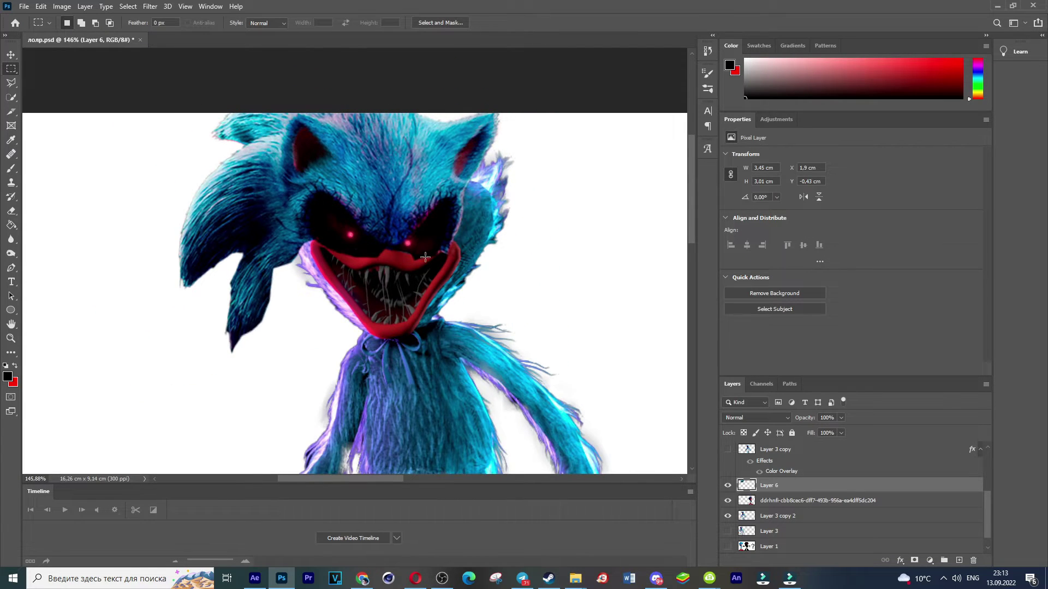
# Step: Lower Layer 6 to 72% opacity, erase the parts covering the red lips, and restore the opacity to 100%
pyautogui.scroll(3, 425, 257)
pyautogui.moveTo(842, 418); pyautogui.dragTo(824, 420)
pyautogui.scroll(6, 372, 238)
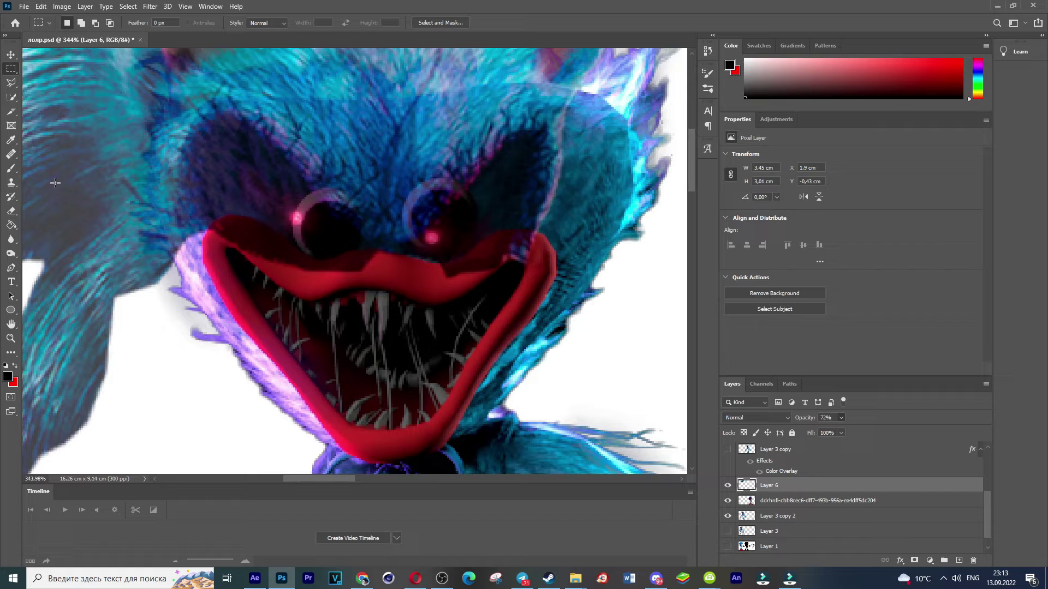
pyautogui.click(11, 207)
pyautogui.moveTo(340, 270)
pyautogui.mouseDown()
pyautogui.moveTo(299, 264)
pyautogui.moveTo(251, 236)
pyautogui.moveTo(222, 243)
pyautogui.mouseUp()
pyautogui.moveTo(444, 284)
pyautogui.mouseDown()
pyautogui.moveTo(501, 250)
pyautogui.moveTo(530, 253)
pyautogui.mouseUp()
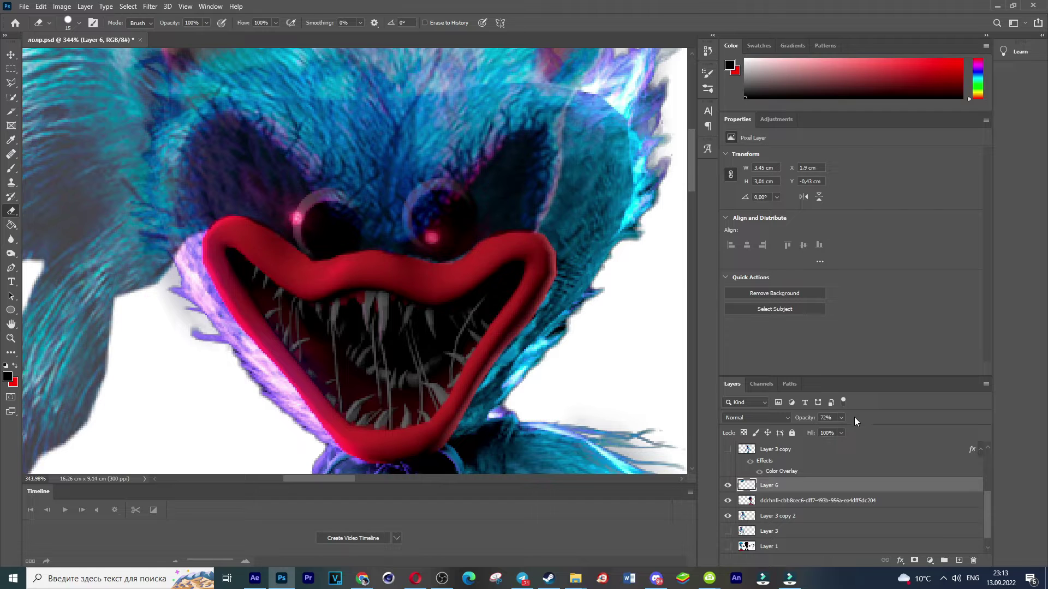
pyautogui.scroll(-2, 581, 240)
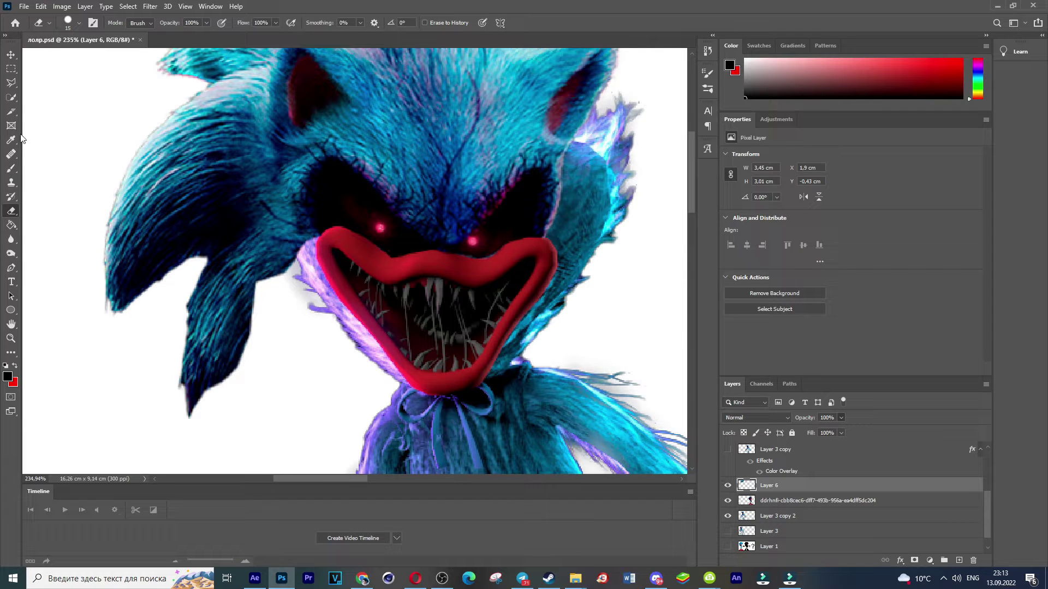
# Step: Erase the old furry head that sticks out beside the hedgehog head on Layer 3 copy 2
pyautogui.click(727, 485)
pyautogui.click(728, 485)
pyautogui.click(755, 519)
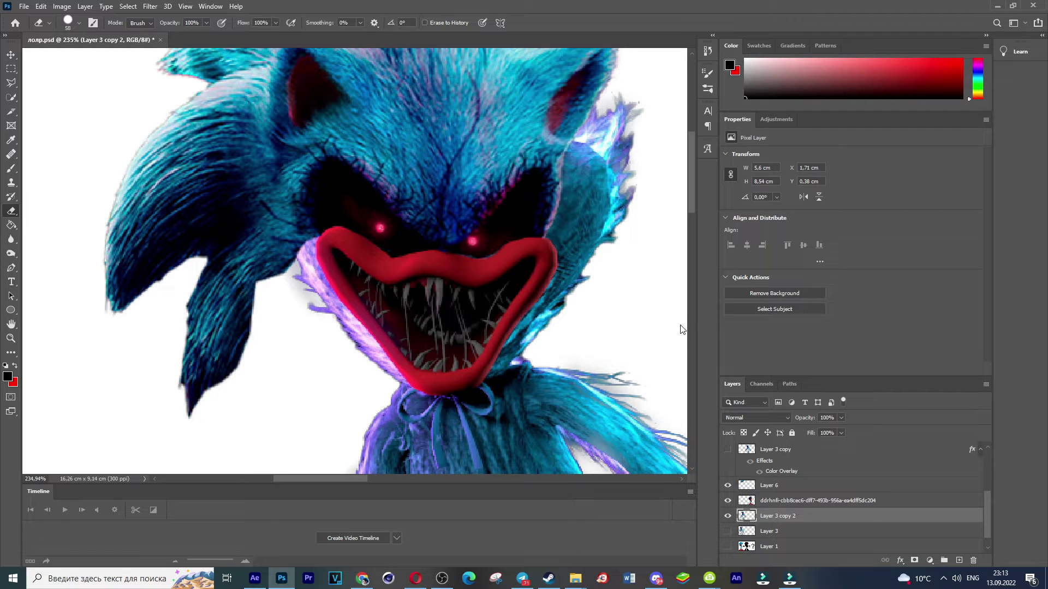
pyautogui.moveTo(539, 351)
pyautogui.mouseDown()
pyautogui.moveTo(608, 214)
pyautogui.moveTo(574, 166)
pyautogui.moveTo(585, 96)
pyautogui.moveTo(629, 179)
pyautogui.moveTo(597, 127)
pyautogui.moveTo(650, 120)
pyautogui.moveTo(626, 247)
pyautogui.mouseUp()
pyautogui.moveTo(546, 336)
pyautogui.mouseDown()
pyautogui.moveTo(566, 280)
pyautogui.moveTo(560, 237)
pyautogui.moveTo(575, 165)
pyautogui.moveTo(613, 265)
pyautogui.moveTo(563, 225)
pyautogui.mouseUp()
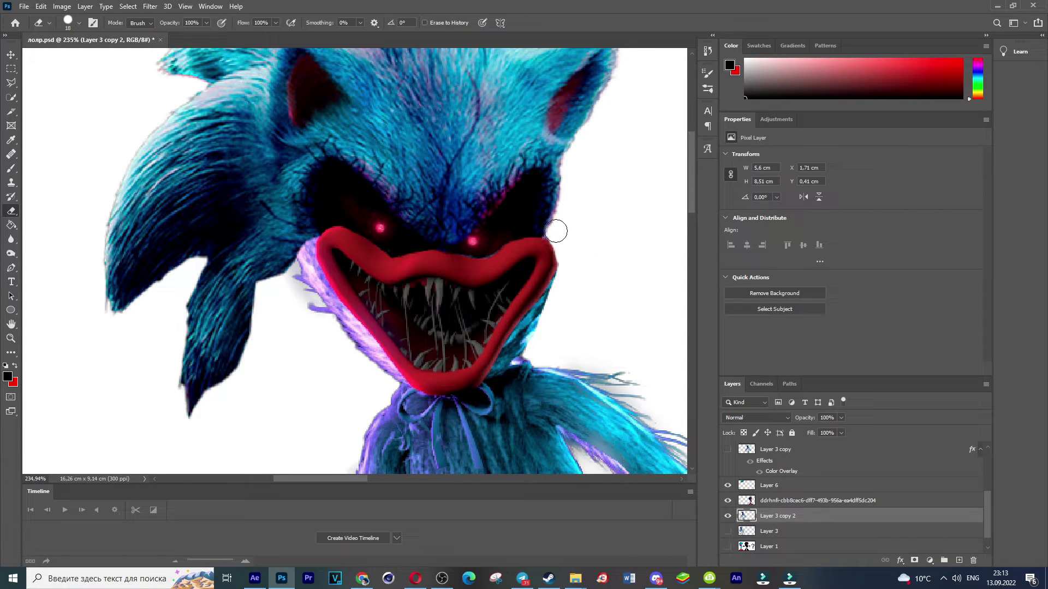
pyautogui.moveTo(536, 327)
pyautogui.mouseDown()
pyautogui.moveTo(519, 337)
pyautogui.moveTo(548, 304)
pyautogui.moveTo(520, 340)
pyautogui.mouseUp()
pyautogui.hotkey('ctrl', 'z')
pyautogui.hotkey('ctrl', 'z')
# Step: Erase the remaining fur along the right edge of the mouth down to the neck with a smaller eraser
pyautogui.scroll(-7, 580, 301)
pyautogui.scroll(9, 146, 127)
pyautogui.moveTo(290, 309); pyautogui.dragTo(305, 260)
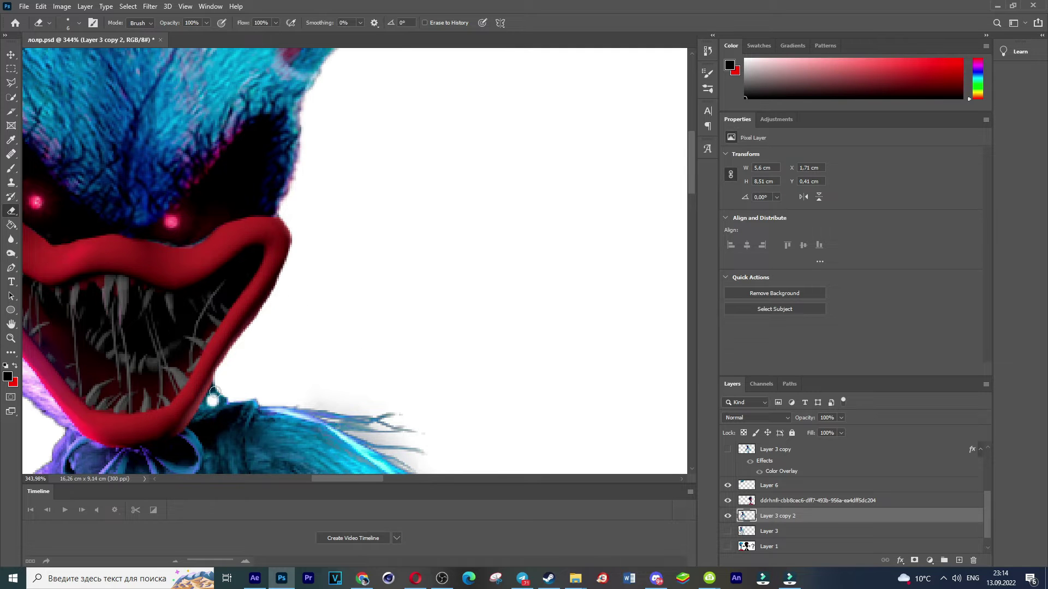
# Step: Examine the combined head against the original hedgehog and check what Layer 3 copy 2 contributes to the face
pyautogui.scroll(-4, 214, 393)
pyautogui.scroll(3, 383, 266)
pyautogui.scroll(-5, 453, 274)
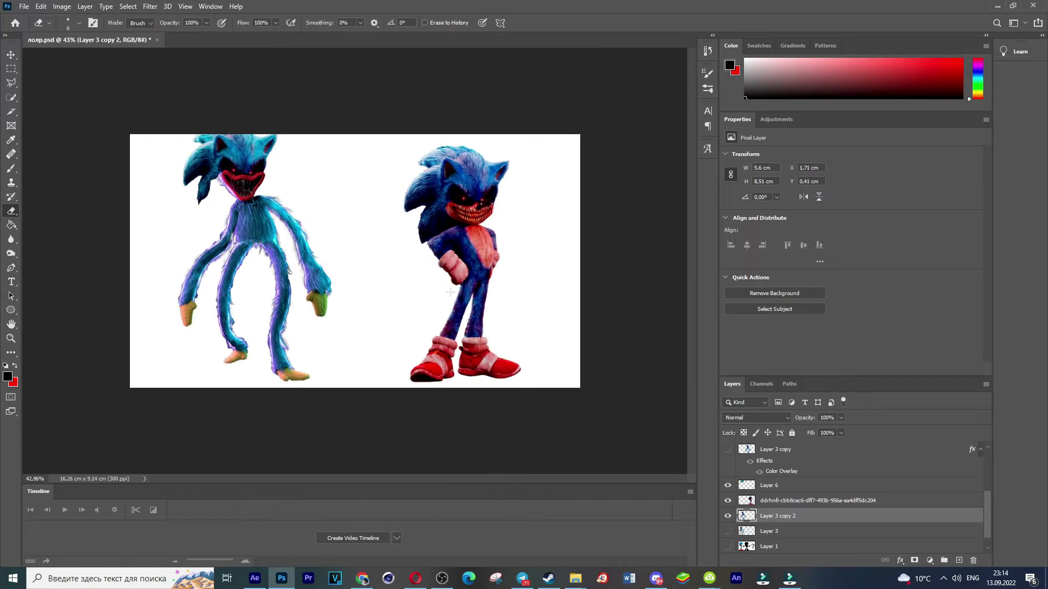
pyautogui.scroll(4, 497, 186)
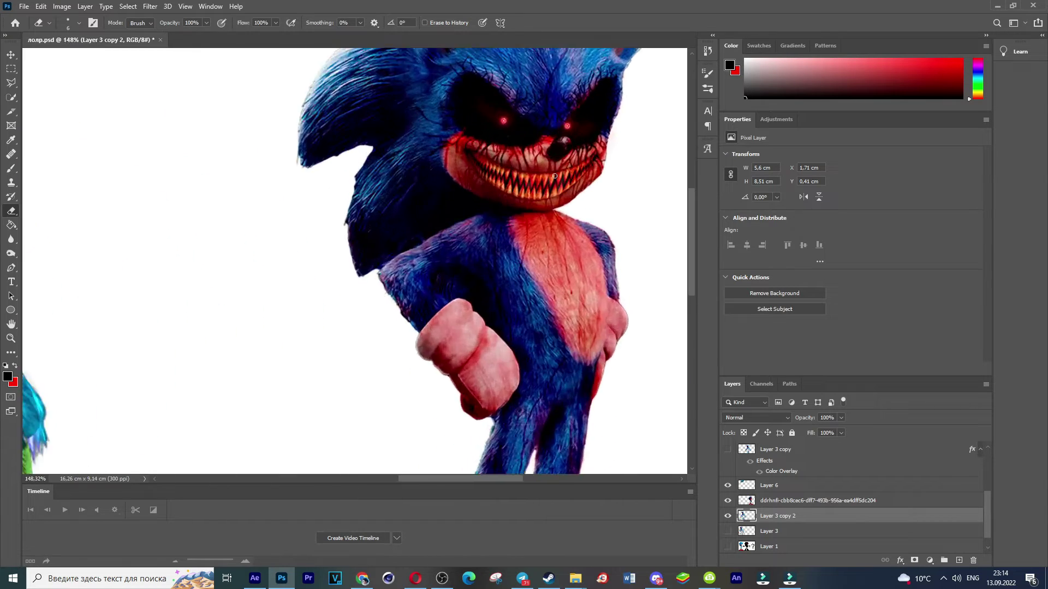
pyautogui.scroll(-4, 42, 84)
pyautogui.scroll(6, 207, 151)
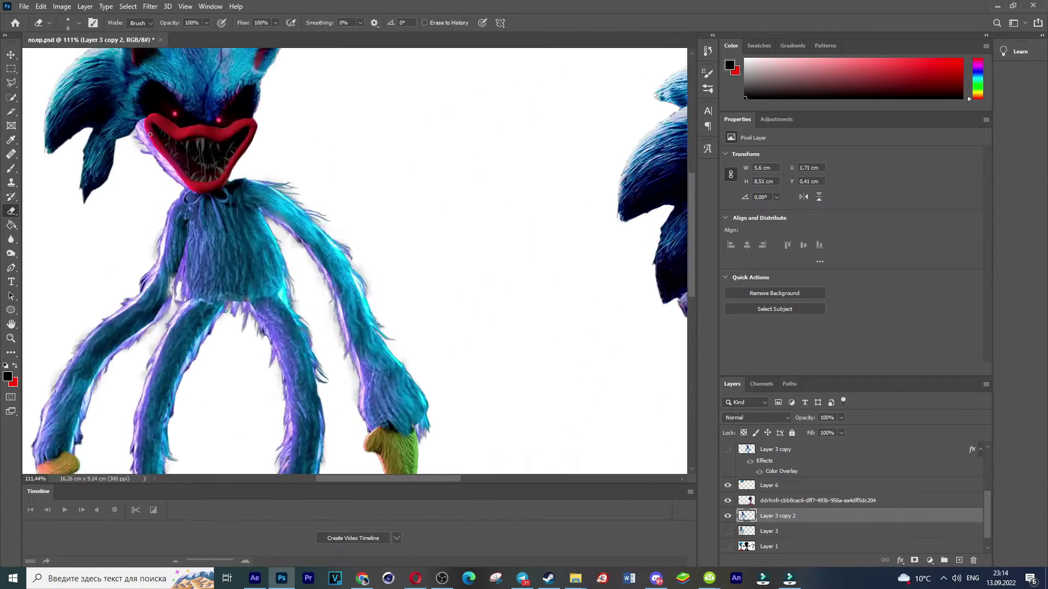
pyautogui.click(728, 517)
pyautogui.click(727, 518)
# Step: Select the dark interior of the mouth on Layer 3 copy 2 with Quick Selection, subtracting the red lips from the selection
pyautogui.click(11, 97)
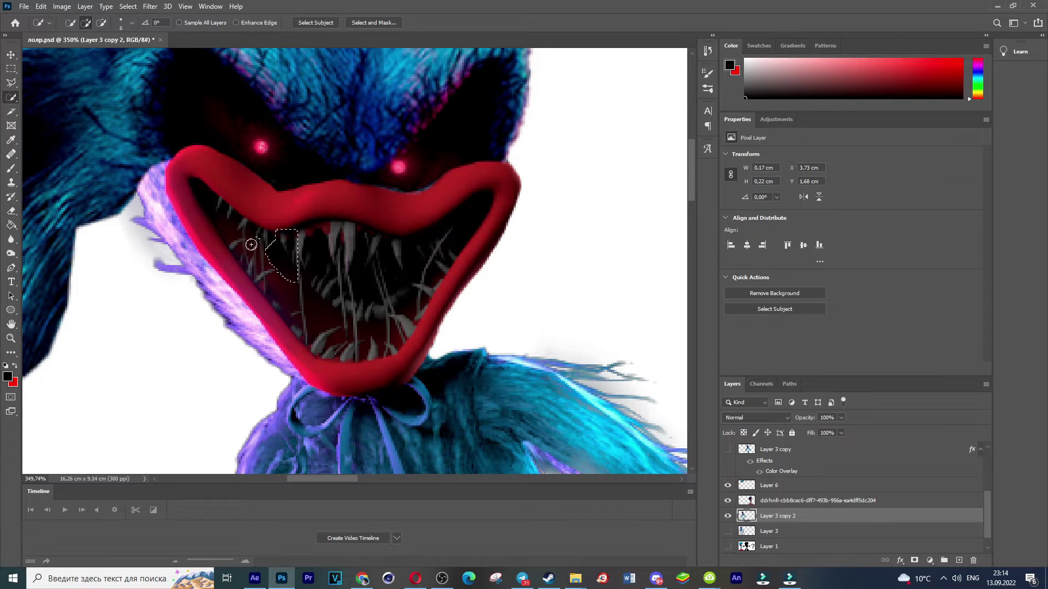
pyautogui.moveTo(286, 273); pyautogui.dragTo(349, 252)
pyautogui.click(101, 22)
pyautogui.moveTo(189, 180)
pyautogui.mouseDown()
pyautogui.moveTo(304, 205)
pyautogui.moveTo(499, 218)
pyautogui.moveTo(415, 360)
pyautogui.moveTo(345, 385)
pyautogui.moveTo(289, 352)
pyautogui.moveTo(213, 257)
pyautogui.moveTo(176, 189)
pyautogui.moveTo(186, 153)
pyautogui.mouseUp()
pyautogui.click(458, 168)
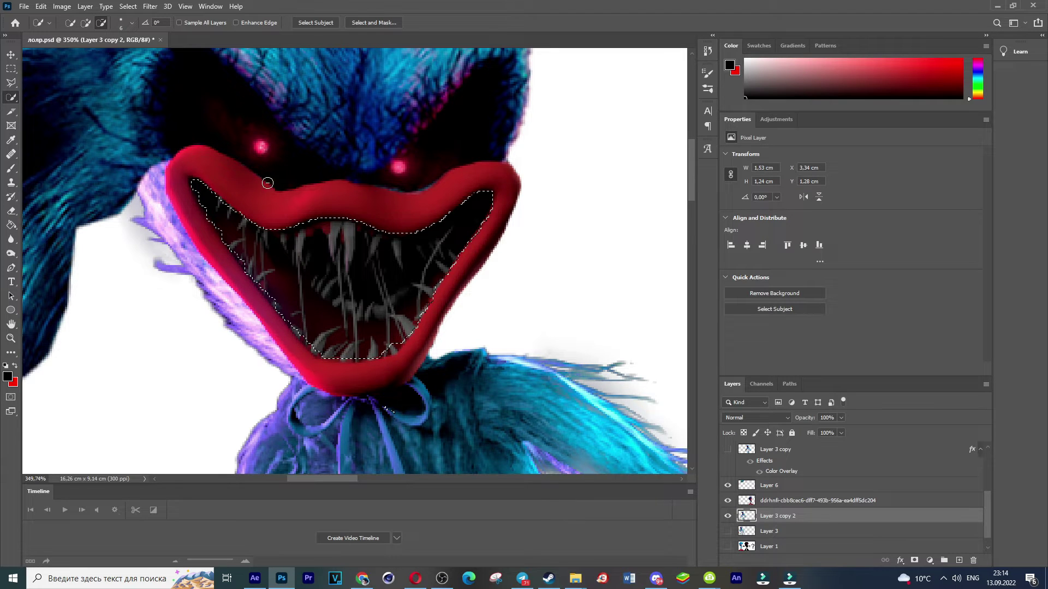
# Step: Copy the selected mouth interior to its own layer and shift its colours toward an orange-brown tint
pyautogui.hotkey('ctrl', 'j')
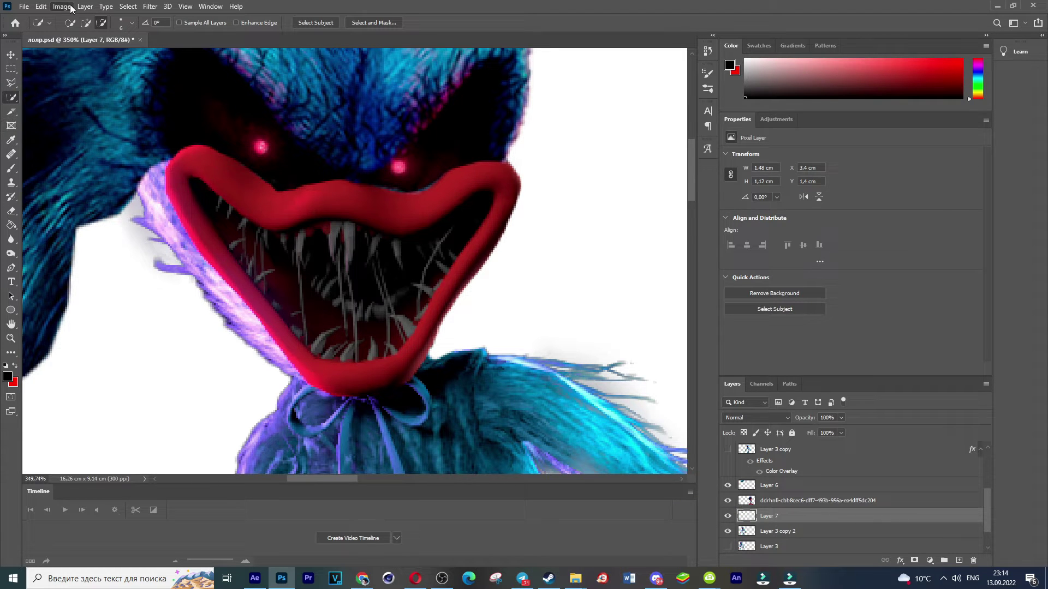
pyautogui.click(233, 95)
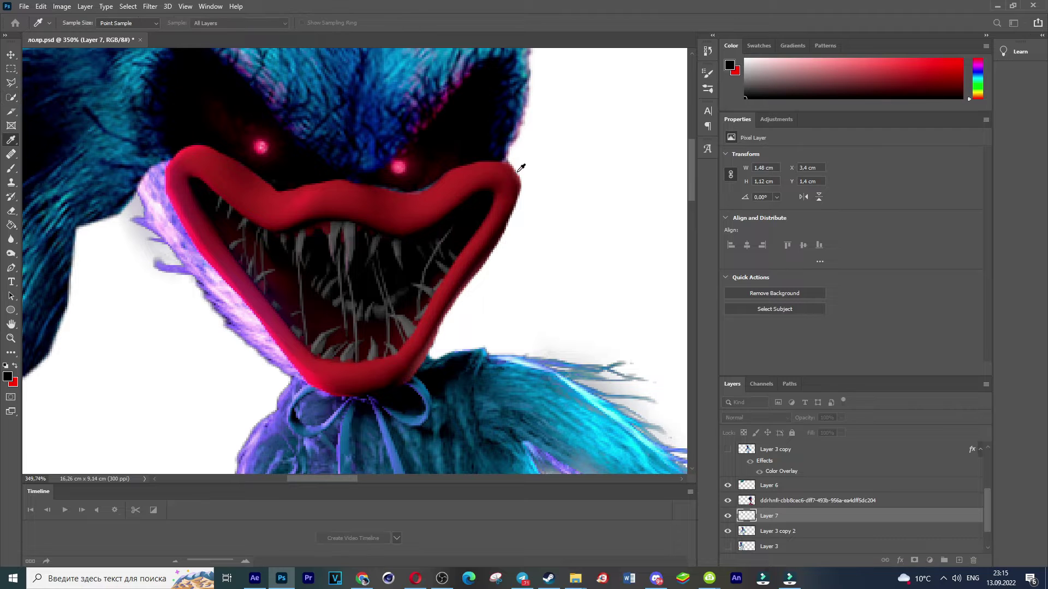
pyautogui.moveTo(768, 233)
pyautogui.mouseDown()
pyautogui.moveTo(803, 234)
pyautogui.moveTo(778, 224)
pyautogui.mouseUp()
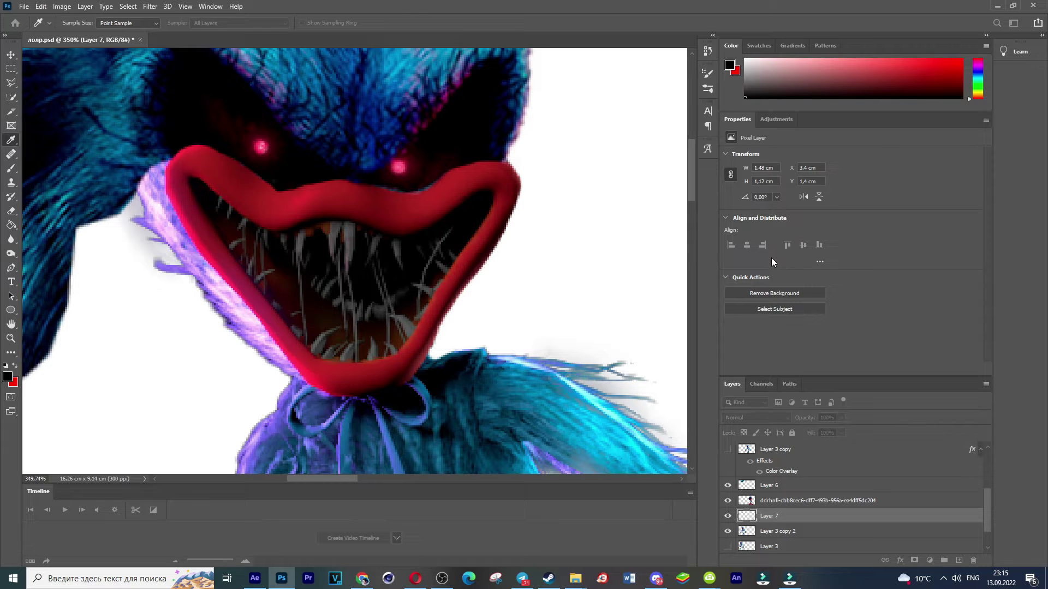
pyautogui.moveTo(782, 259)
pyautogui.mouseDown()
pyautogui.moveTo(829, 260)
pyautogui.moveTo(784, 259)
pyautogui.mouseUp()
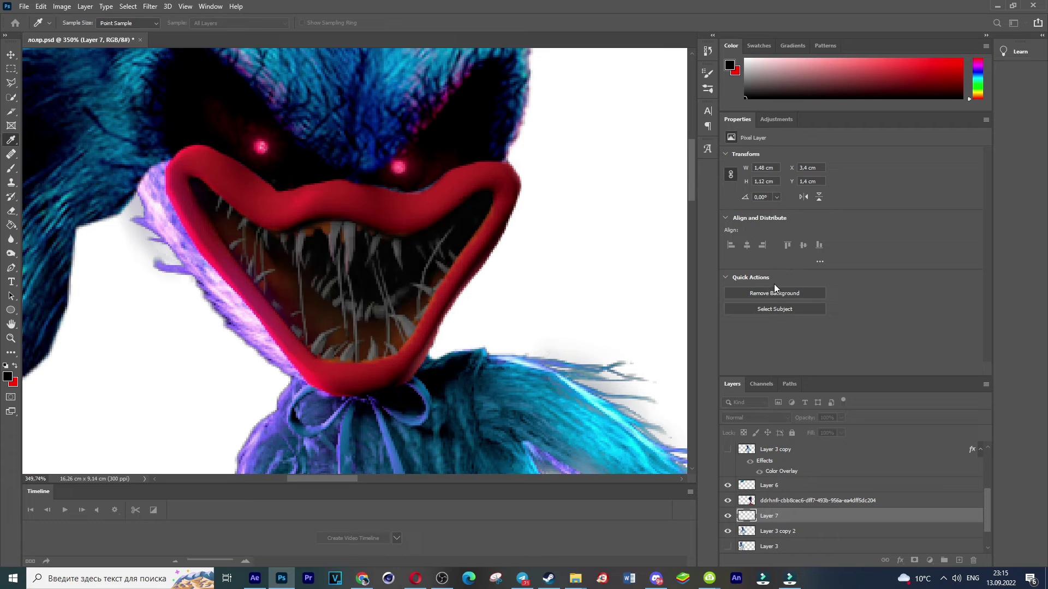
pyautogui.click(899, 181)
# Step: Select both red shoes with their socks on the original hedgehog layer using Quick Selection and copy them to a new layer
pyautogui.scroll(-10, 363, 234)
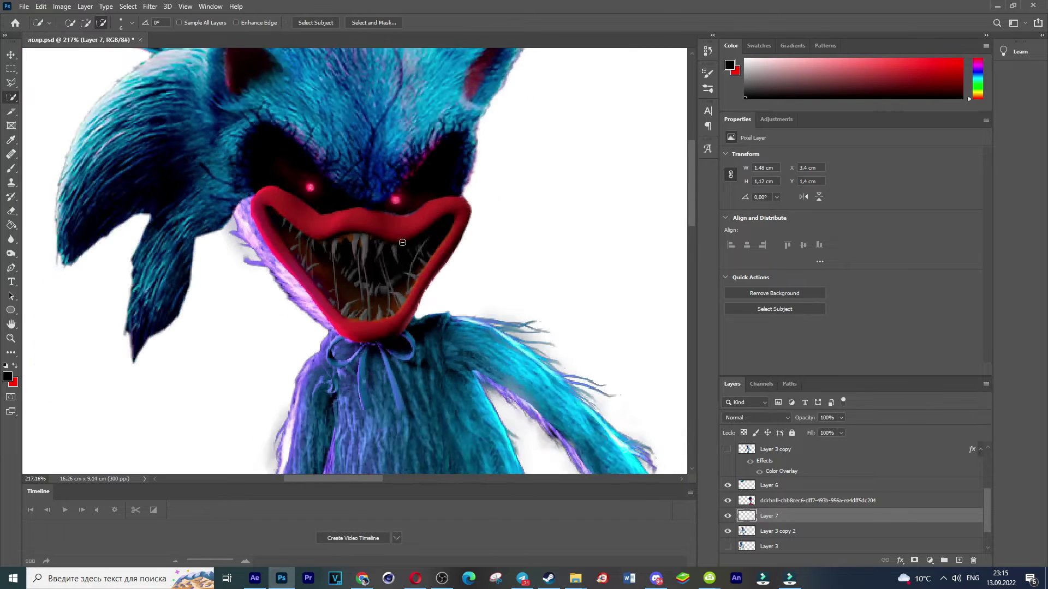
pyautogui.scroll(7, 476, 208)
pyautogui.scroll(-5, 327, 163)
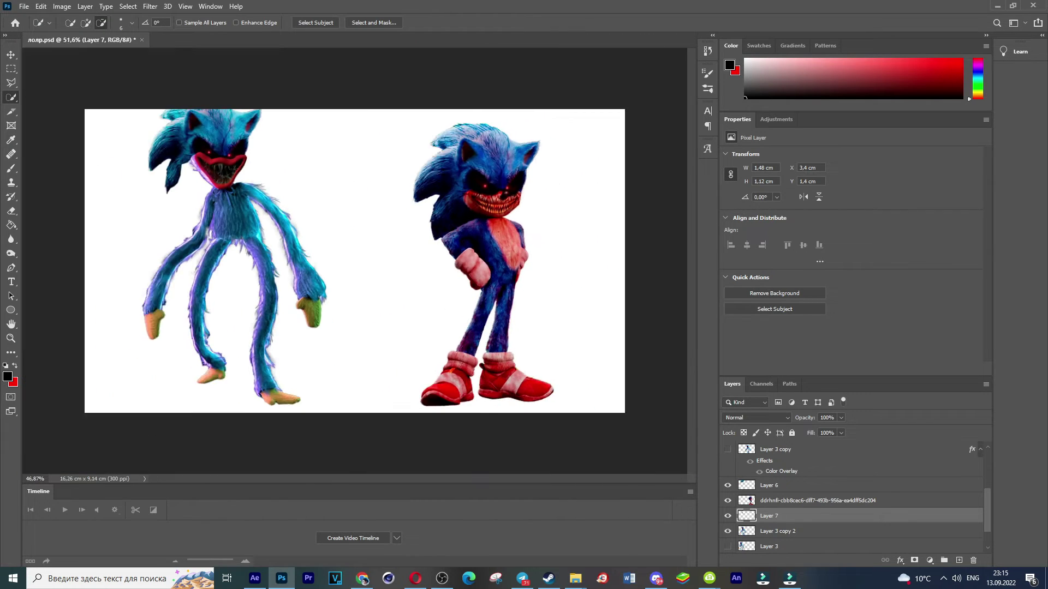
pyautogui.scroll(4, 552, 255)
pyautogui.scroll(-3, 481, 342)
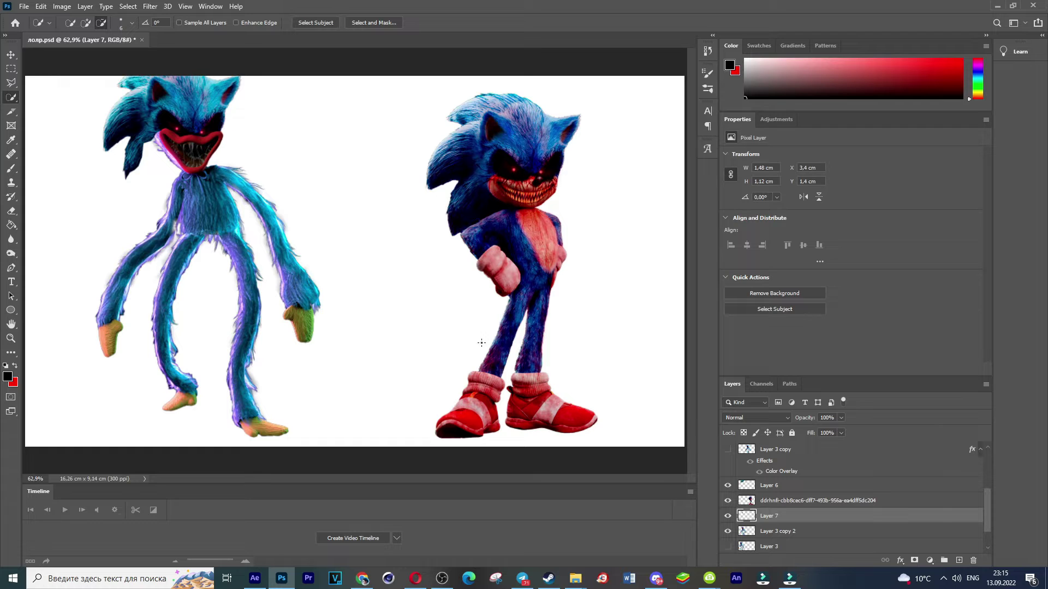
pyautogui.scroll(6, 529, 420)
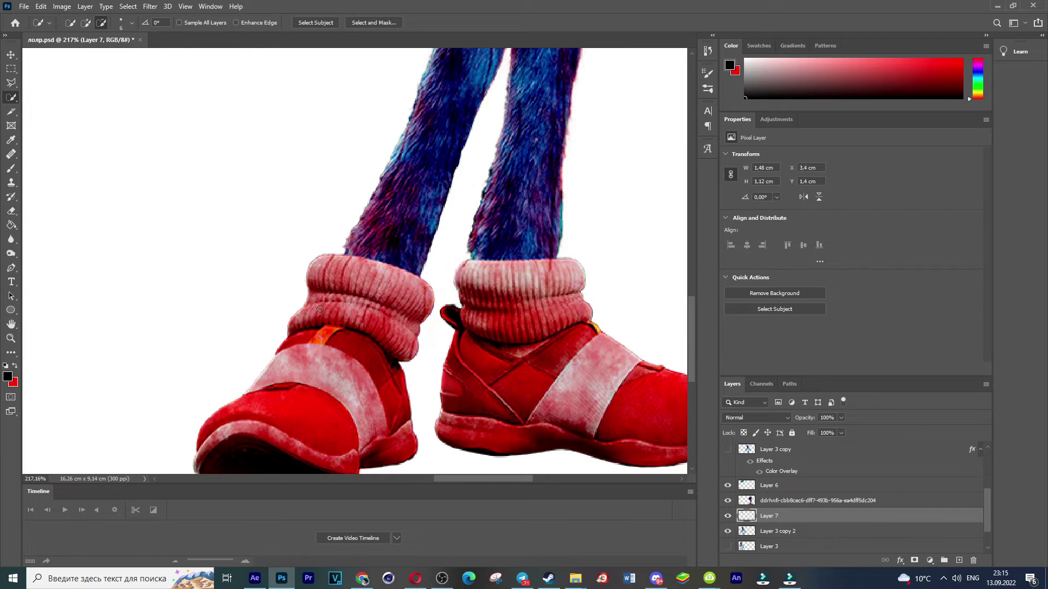
pyautogui.click(760, 503)
pyautogui.click(86, 23)
pyautogui.moveTo(352, 369)
pyautogui.mouseDown()
pyautogui.moveTo(354, 323)
pyautogui.moveTo(324, 272)
pyautogui.moveTo(384, 320)
pyautogui.moveTo(383, 405)
pyautogui.moveTo(221, 423)
pyautogui.mouseUp()
pyautogui.scroll(-2, 382, 338)
pyautogui.moveTo(483, 371)
pyautogui.mouseDown()
pyautogui.moveTo(551, 272)
pyautogui.moveTo(603, 331)
pyautogui.mouseUp()
pyautogui.scroll(-5, 604, 331)
pyautogui.hotkey('ctrl', 'j')
# Step: Move the copied pair of shoes over the furry monster's feet
pyautogui.click(11, 56)
pyautogui.moveTo(478, 304); pyautogui.dragTo(28, 303)
pyautogui.scroll(2, 358, 345)
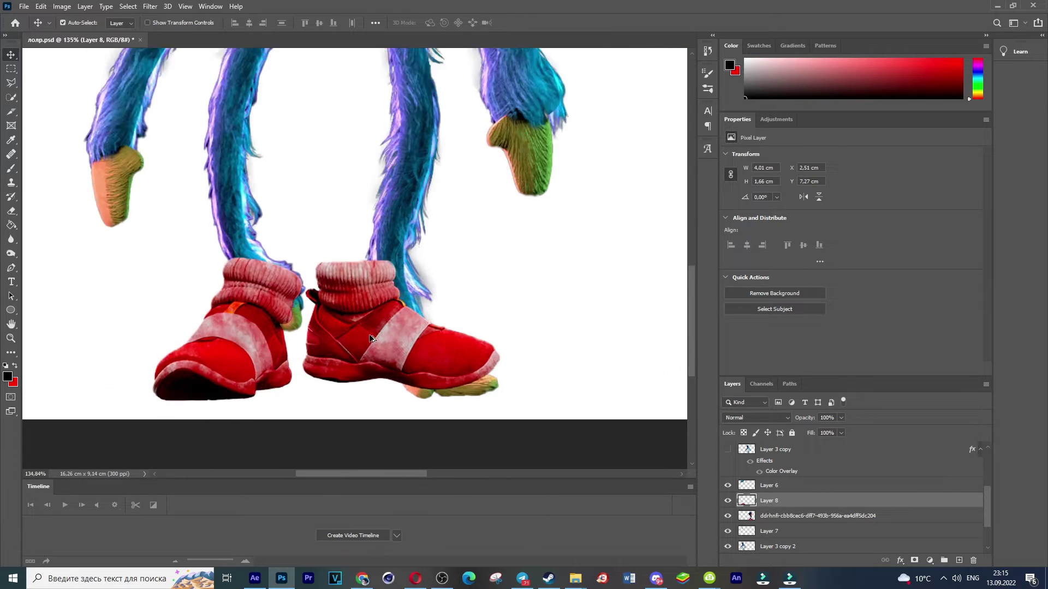
# Step: Outline the right shoe on Layer 8 with the Polygonal Lasso, then rotate it about 16° clockwise and warp it to fit the ankle
pyautogui.scroll(2, 357, 345)
pyautogui.press('l')
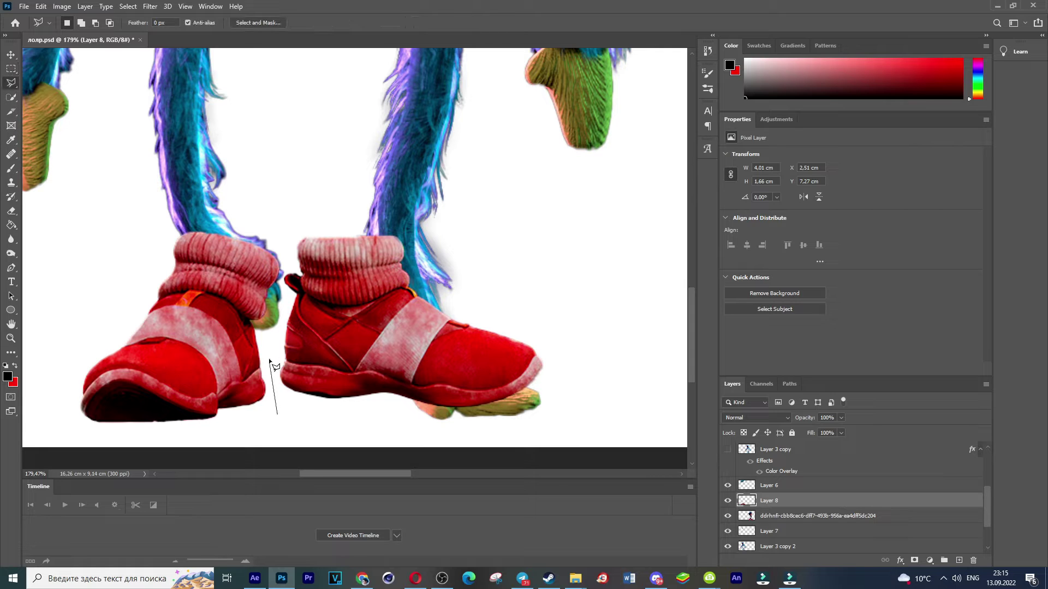
pyautogui.click(572, 399)
pyautogui.click(556, 419)
pyautogui.click(467, 436)
pyautogui.click(392, 447)
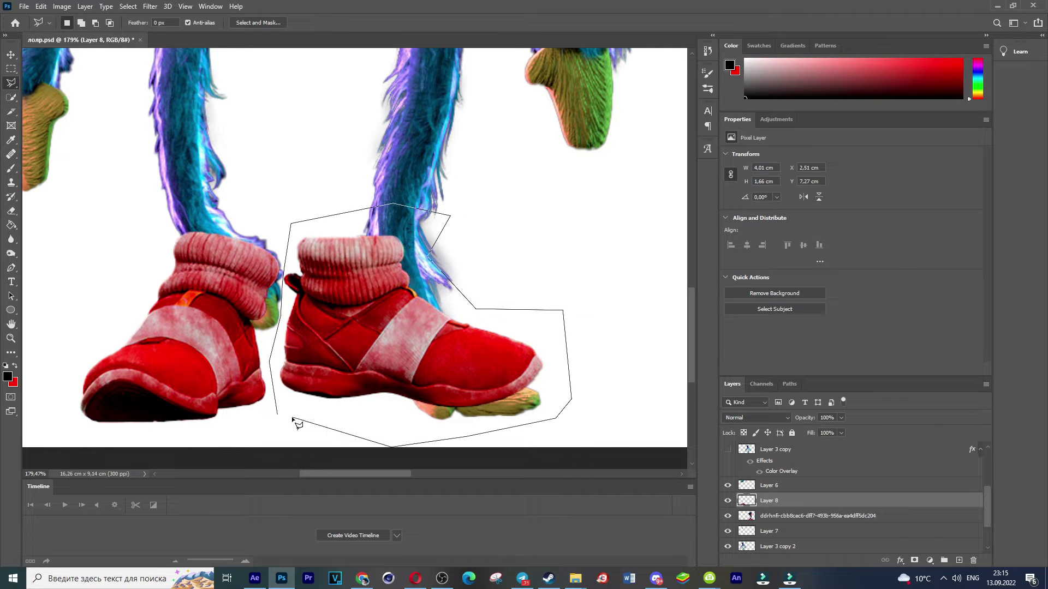
pyautogui.click(280, 412)
pyautogui.hotkey('ctrl', 't')
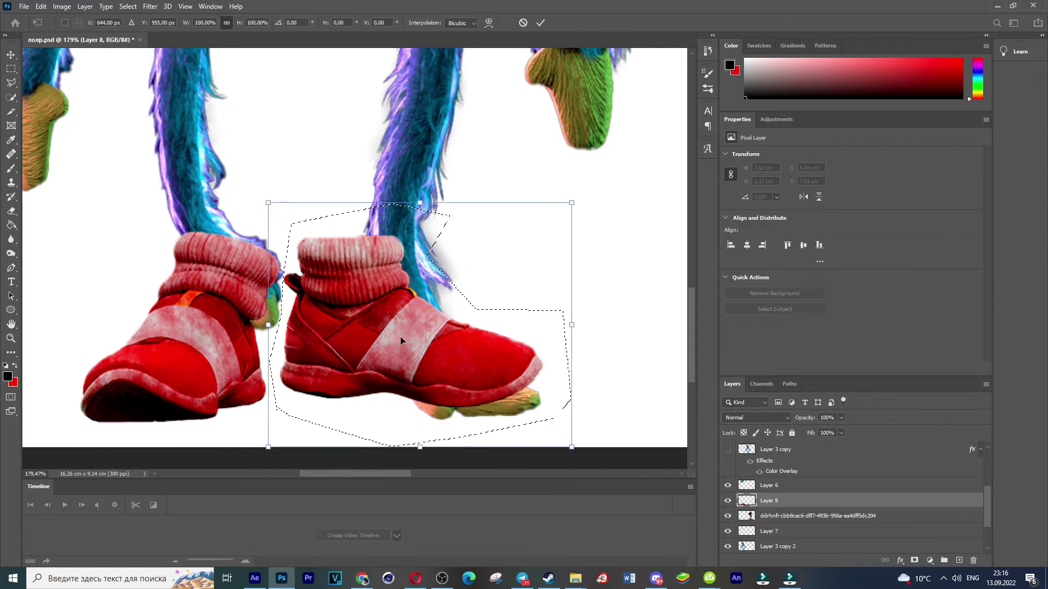
pyautogui.moveTo(659, 368); pyautogui.dragTo(642, 416)
pyautogui.moveTo(536, 348); pyautogui.dragTo(512, 371)
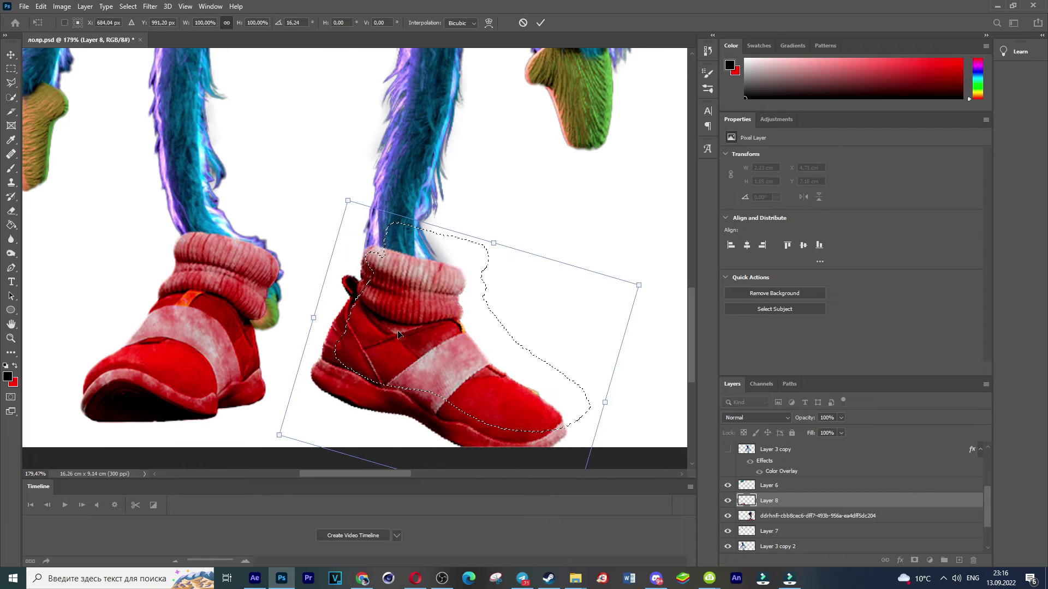
pyautogui.click(442, 332)
pyautogui.moveTo(447, 275)
pyautogui.mouseDown()
pyautogui.moveTo(429, 263)
pyautogui.moveTo(438, 270)
pyautogui.mouseUp()
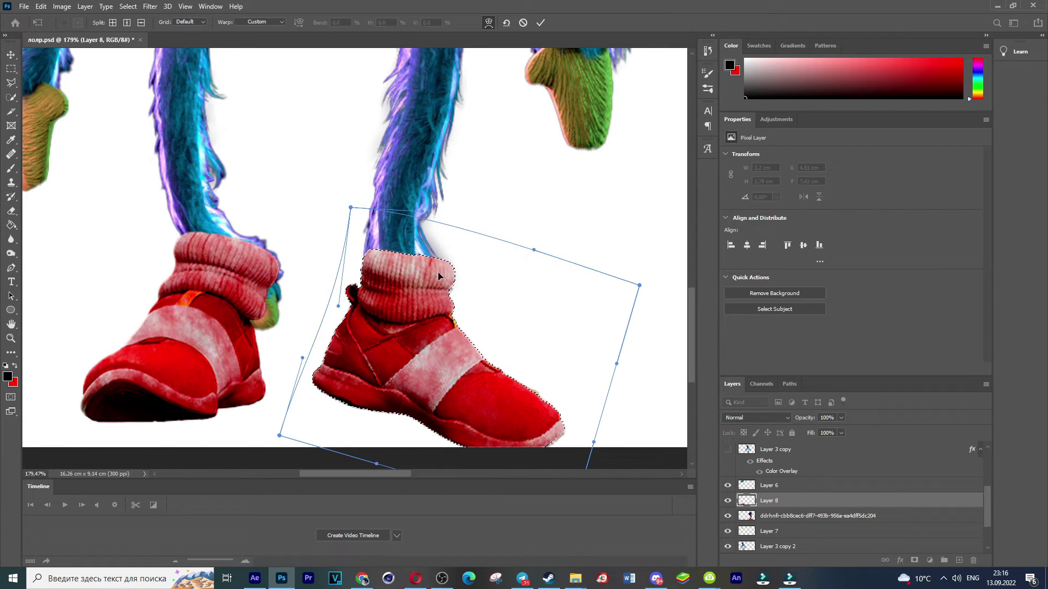
pyautogui.press('Return')
# Step: Select the left shoe on Layer 8 and move it right and slightly up, nearer the monster's left ankle
pyautogui.click(213, 304)
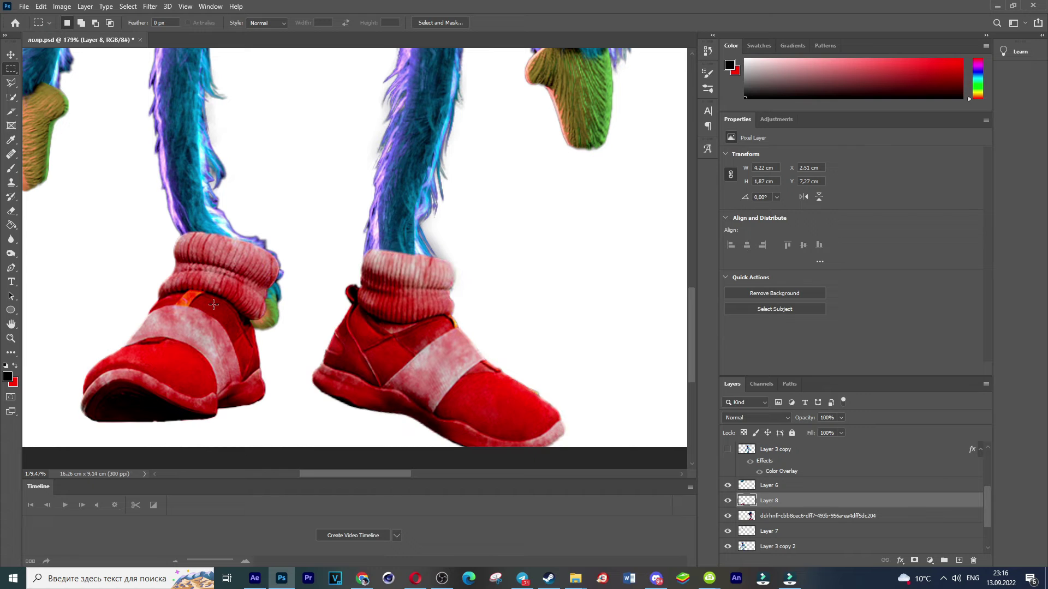
pyautogui.moveTo(79, 286); pyautogui.dragTo(278, 435)
pyautogui.click(81, 181)
pyautogui.hotkey('ctrl', 't')
pyautogui.moveTo(266, 349); pyautogui.dragTo(296, 334)
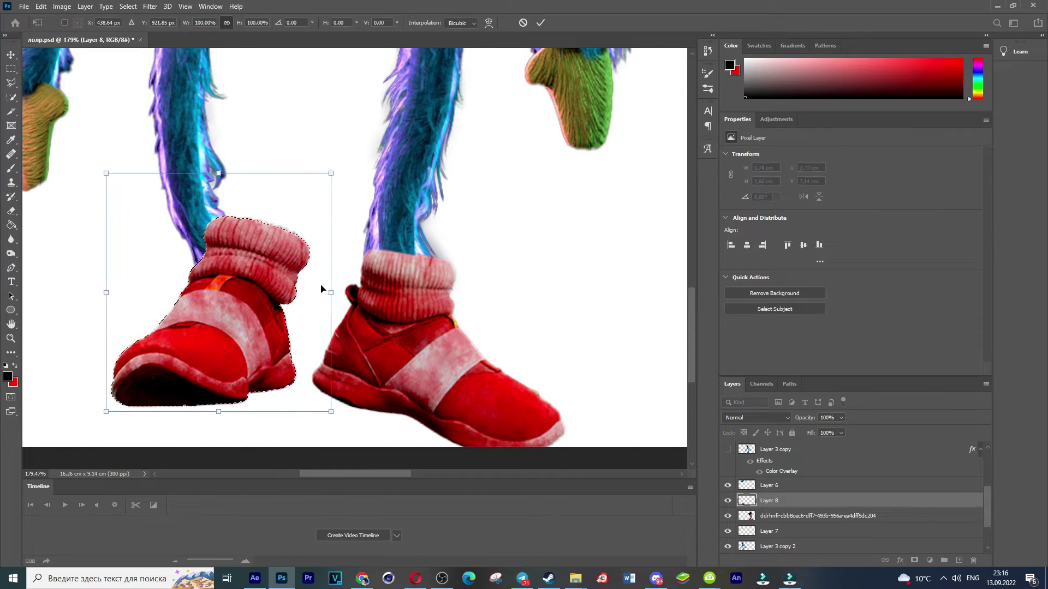
# Step: Warp the left shoe so its sock lines up with the furry ankle and covers the old foot, then deselect it
pyautogui.rightClick(295, 334)
pyautogui.click(322, 419)
pyautogui.moveTo(252, 247); pyautogui.dragTo(223, 254)
pyautogui.moveTo(330, 252); pyautogui.dragTo(285, 331)
pyautogui.moveTo(190, 241); pyautogui.dragTo(185, 255)
pyautogui.moveTo(310, 230); pyautogui.dragTo(284, 224)
pyautogui.moveTo(330, 173); pyautogui.dragTo(232, 168)
pyautogui.moveTo(270, 292); pyautogui.dragTo(283, 291)
pyautogui.moveTo(194, 253); pyautogui.dragTo(191, 260)
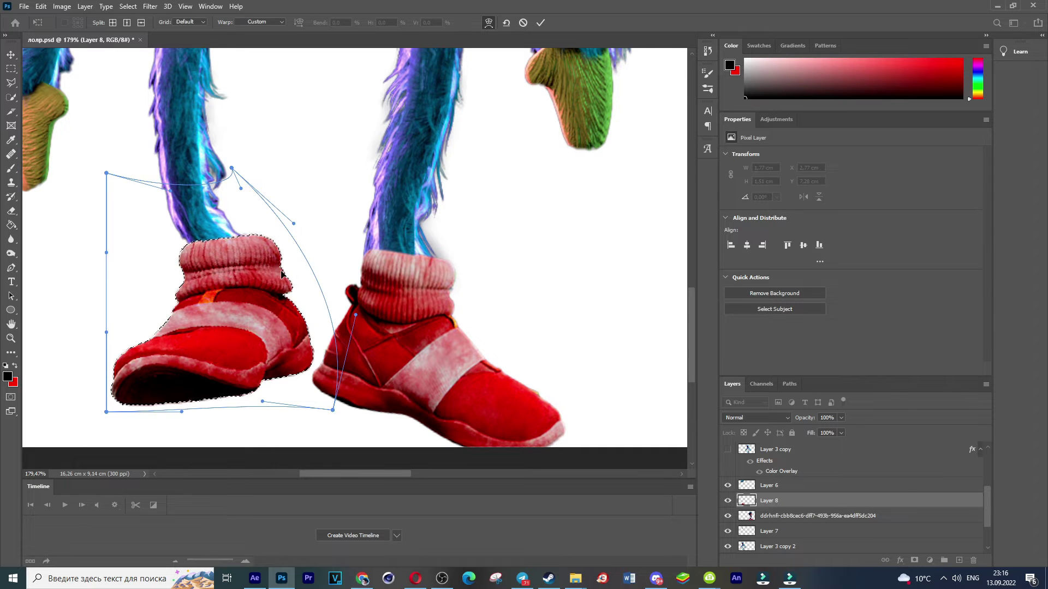
pyautogui.press('Return')
pyautogui.hotkey('ctrl', 'd')
# Step: Select the red chest patch on the original hedgehog layer with Quick Selection
pyautogui.scroll(-8, 295, 235)
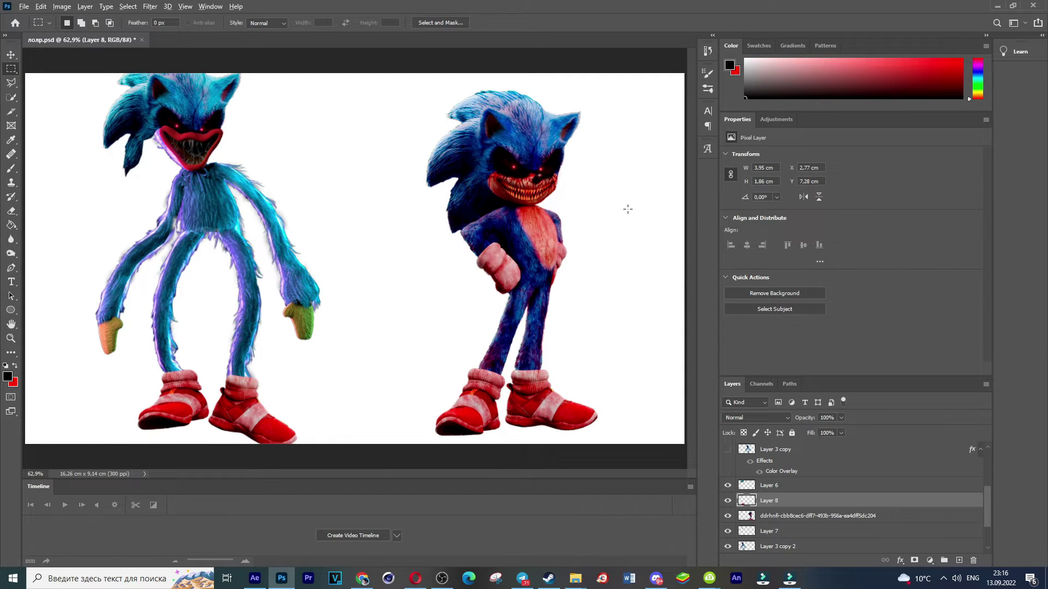
pyautogui.scroll(3, 567, 200)
pyautogui.press('w')
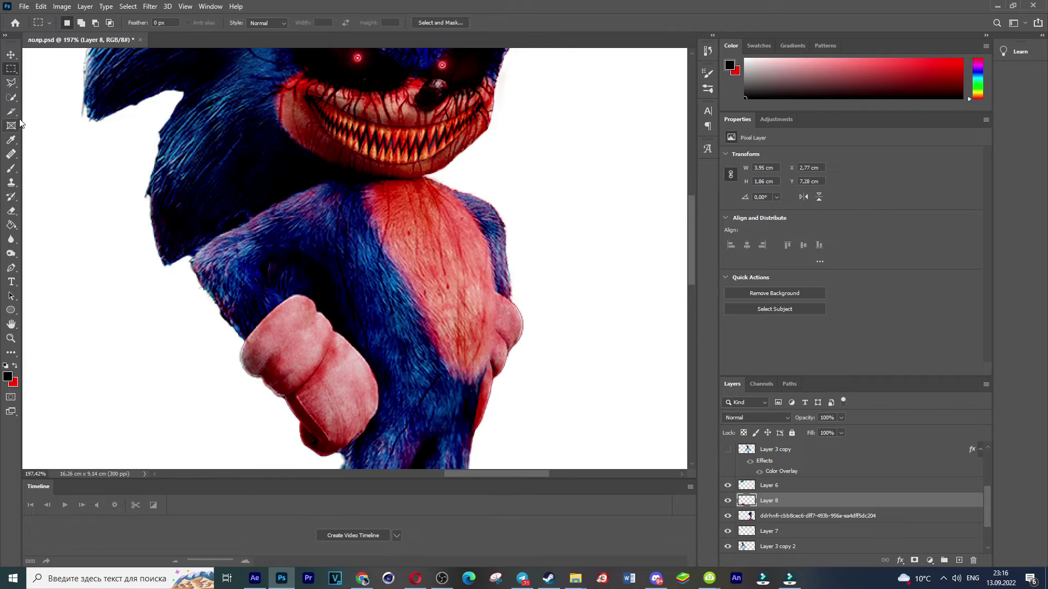
pyautogui.moveTo(419, 210)
pyautogui.mouseDown()
pyautogui.moveTo(387, 208)
pyautogui.moveTo(415, 229)
pyautogui.moveTo(464, 358)
pyautogui.moveTo(457, 214)
pyautogui.mouseUp()
pyautogui.hotkey('ctrl', 'd')
pyautogui.click(745, 514)
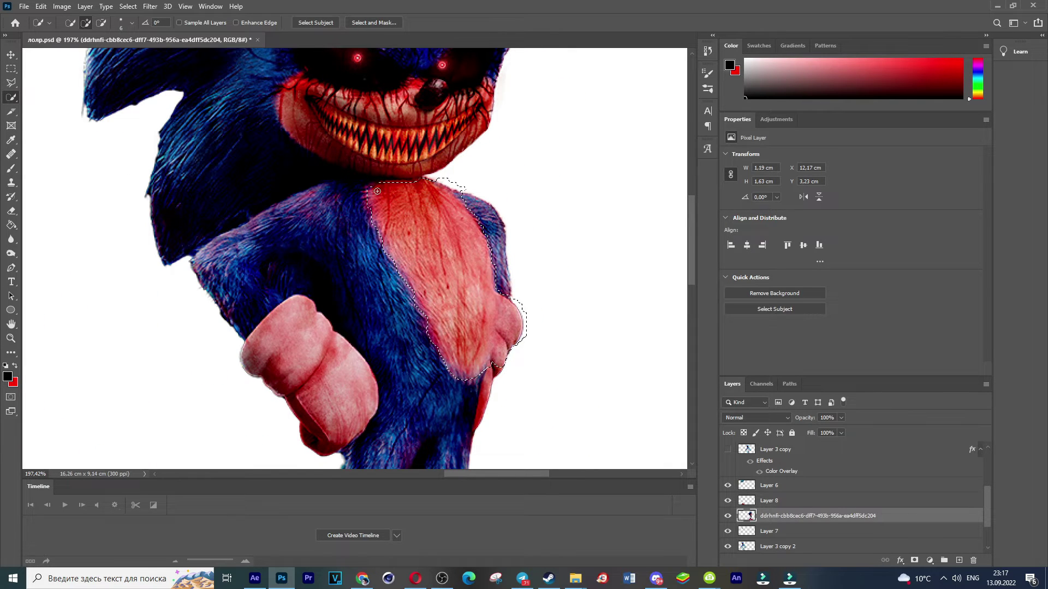
# Step: Refine the furry edges of the chest patch selection in Select and Mask with the Refine Edge Brush
pyautogui.click(373, 23)
pyautogui.scroll(5, 361, 192)
pyautogui.scroll(-2, 360, 193)
pyautogui.click(113, 23)
pyautogui.click(64, 54)
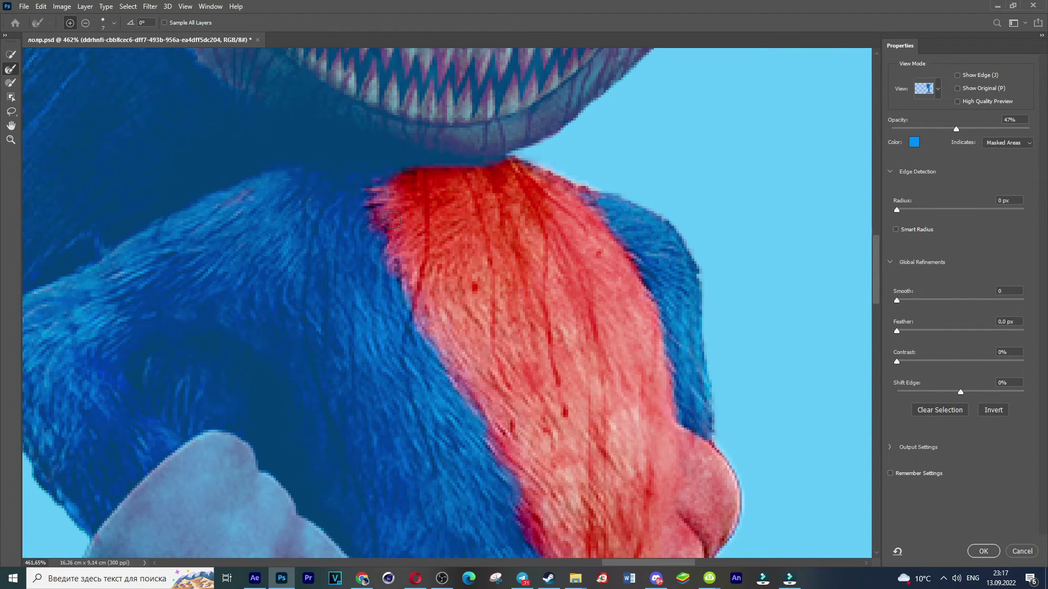
pyautogui.scroll(-2, 412, 292)
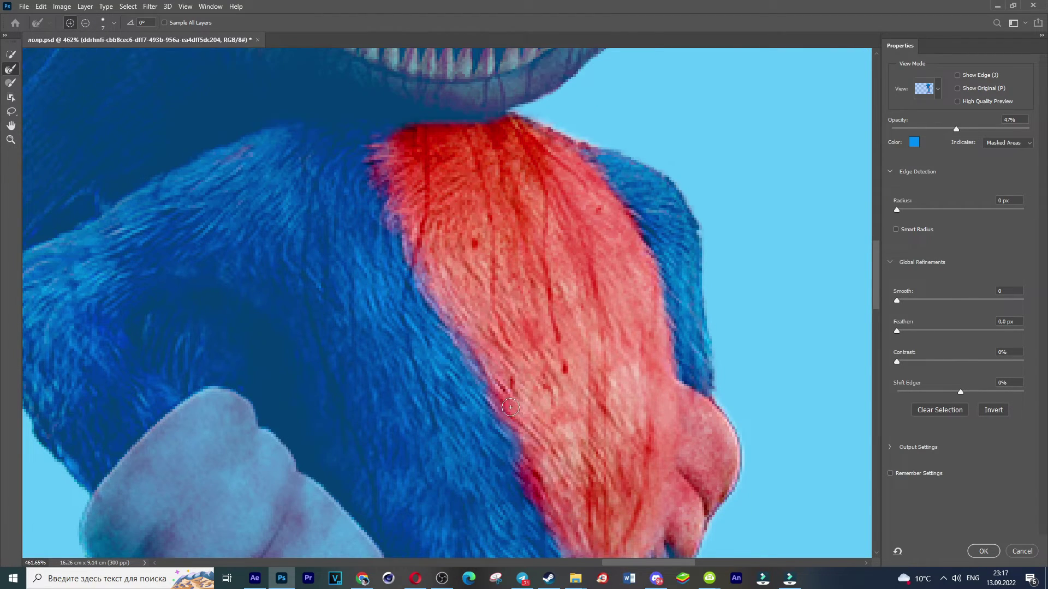
pyautogui.scroll(-1, 591, 541)
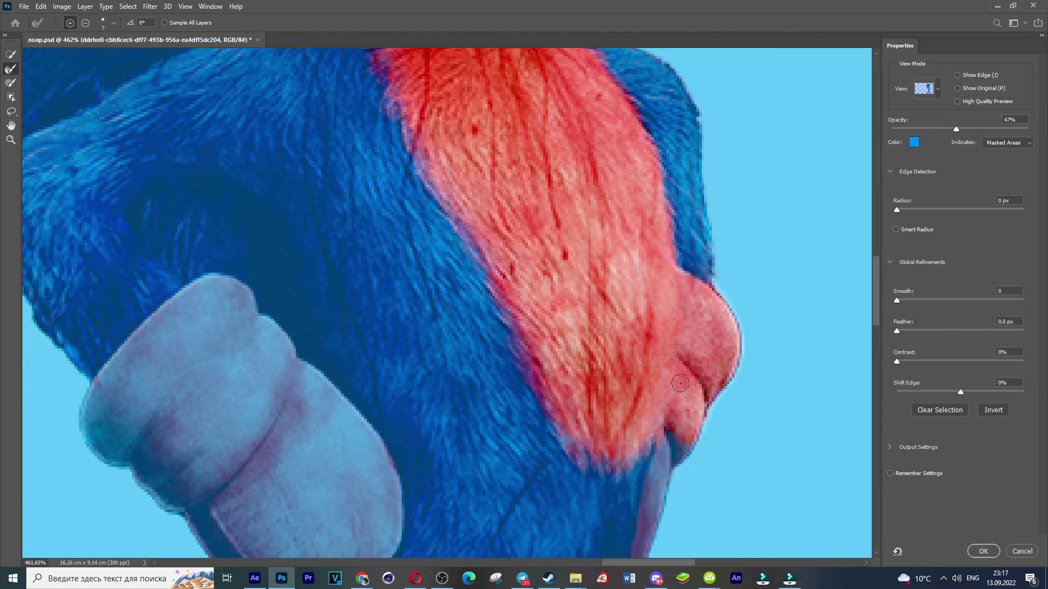
pyautogui.scroll(2, 628, 327)
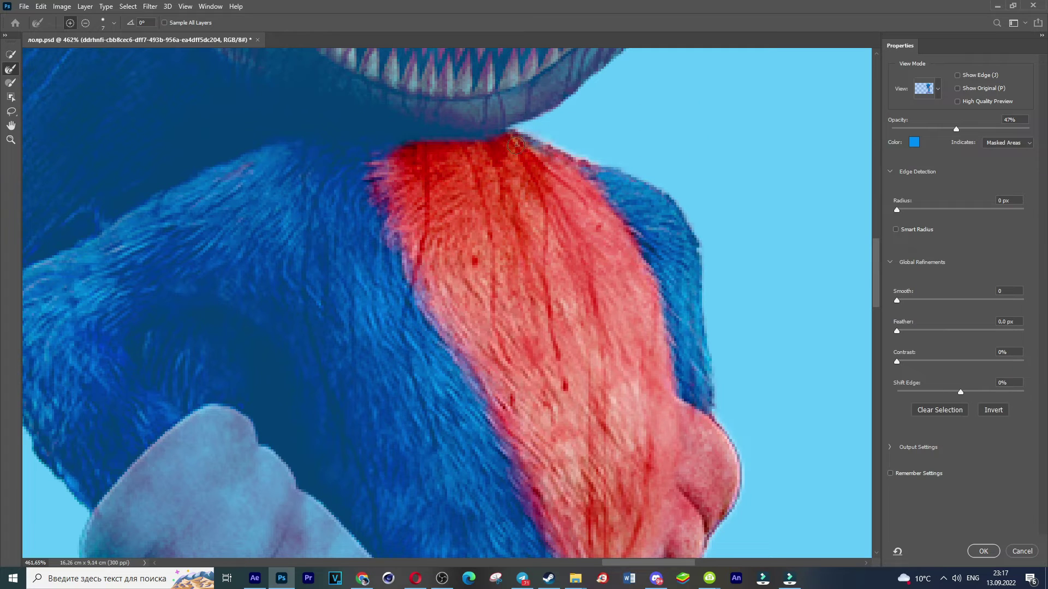
pyautogui.click(983, 551)
# Step: Copy the selected chest patch to a new layer and move it onto the furry monster's torso
pyautogui.hotkey('ctrl', '0')
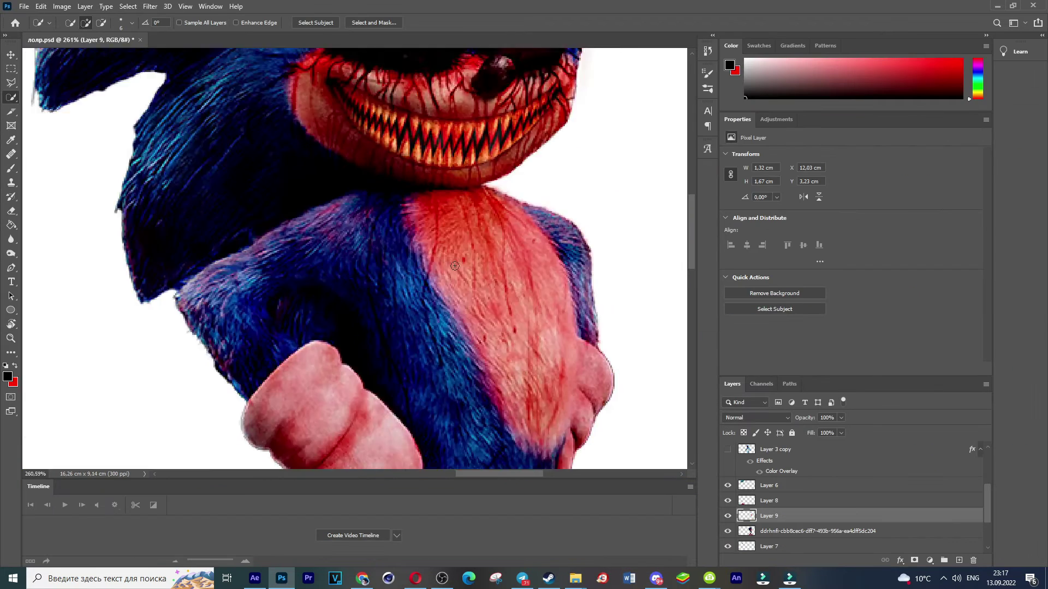
pyautogui.click(16, 58)
pyautogui.moveTo(502, 234); pyautogui.dragTo(231, 203)
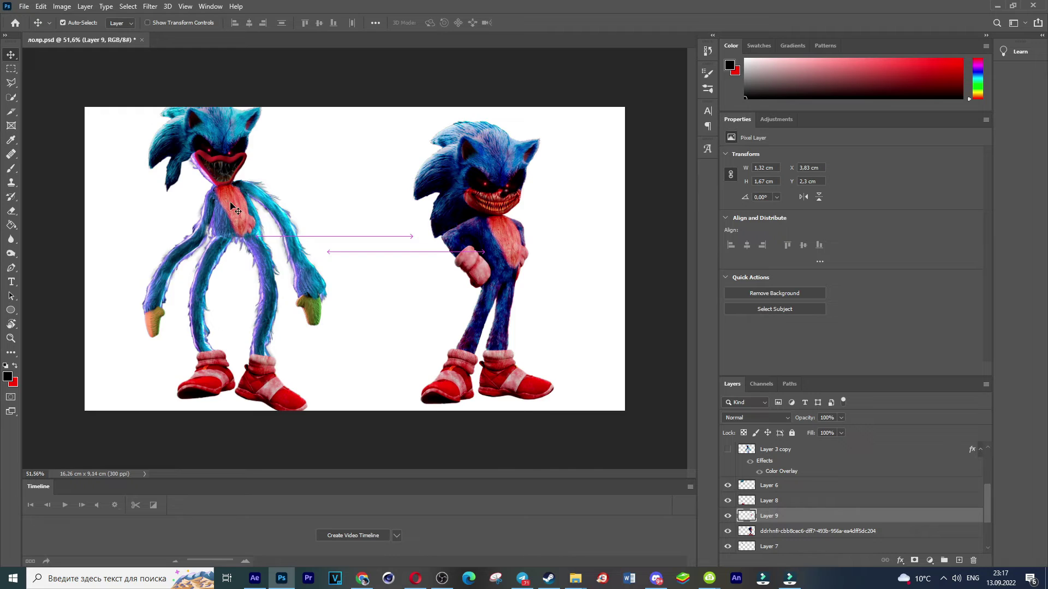
# Step: Shrink the chest patch slightly, rotate it about 25° clockwise and centre it on the monster's torso
pyautogui.scroll(5, 231, 203)
pyautogui.click(15, 70)
pyautogui.hotkey('ctrl', 't')
pyautogui.moveTo(410, 304); pyautogui.dragTo(381, 339)
pyautogui.moveTo(269, 112); pyautogui.dragTo(284, 159)
pyautogui.moveTo(327, 280); pyautogui.dragTo(298, 257)
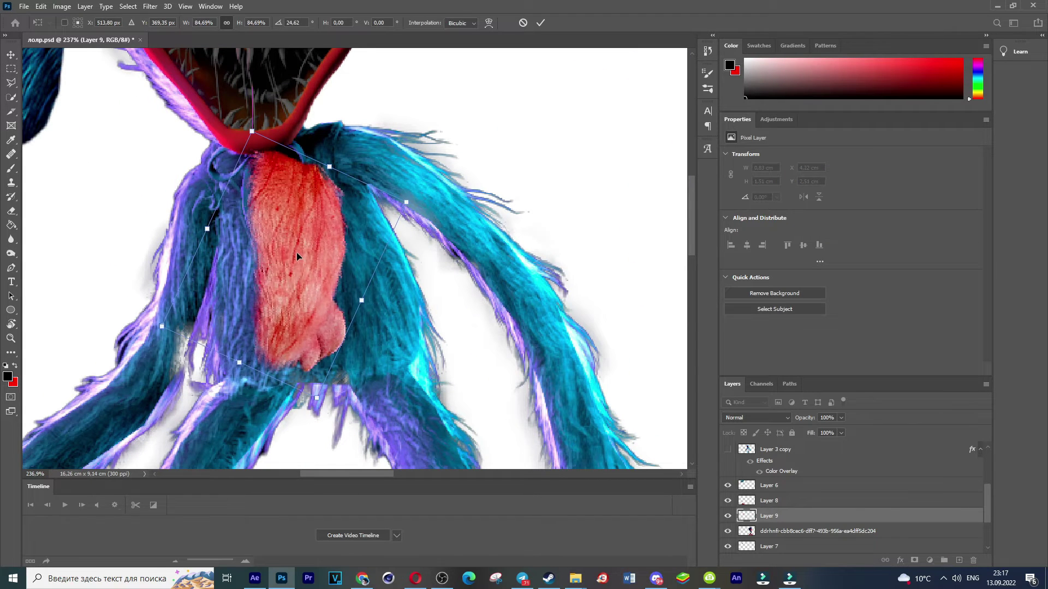
pyautogui.moveTo(364, 300); pyautogui.dragTo(372, 305)
# Step: Warp the chest patch to lower its upper edge below the bow and widen its lower part across the belly
pyautogui.rightClick(306, 184)
pyautogui.click(326, 268)
pyautogui.moveTo(253, 126); pyautogui.dragTo(230, 195)
pyautogui.moveTo(331, 195); pyautogui.dragTo(344, 186)
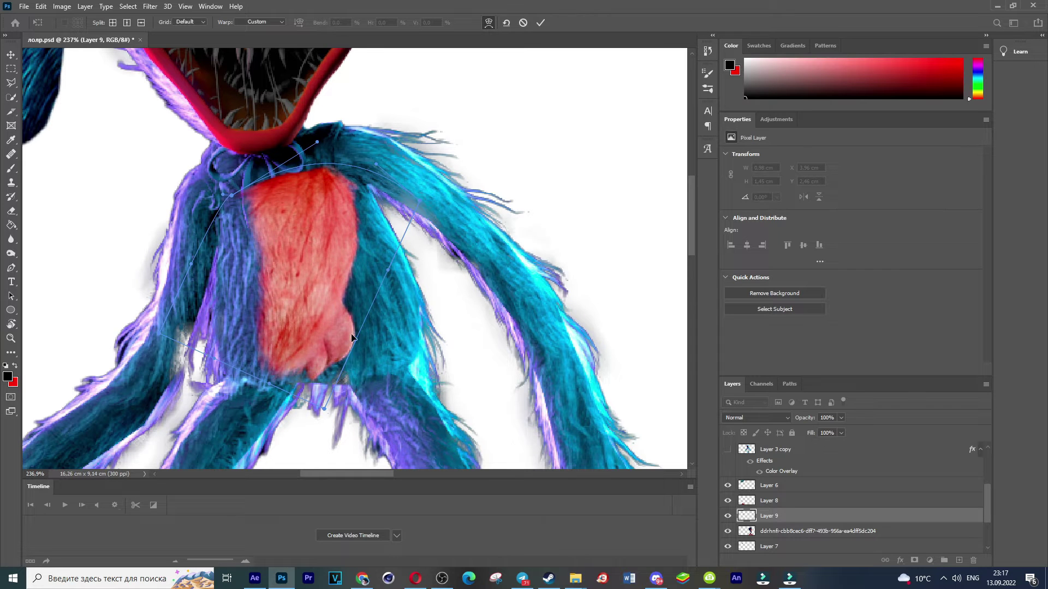
pyautogui.moveTo(352, 339); pyautogui.dragTo(416, 346)
pyautogui.moveTo(311, 366); pyautogui.dragTo(310, 352)
pyautogui.moveTo(241, 190); pyautogui.dragTo(252, 200)
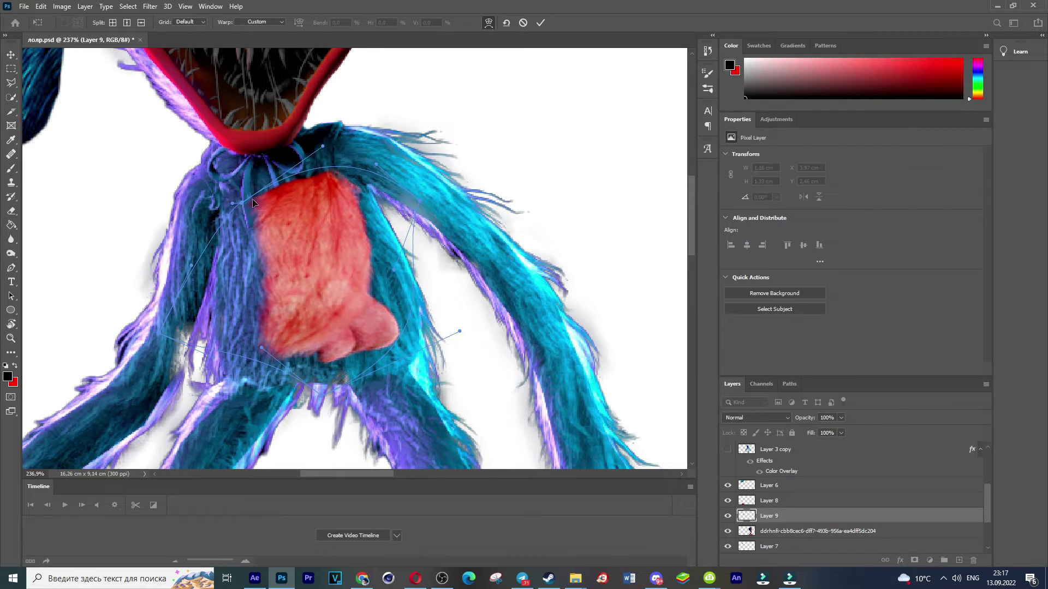
pyautogui.press('Return')
# Step: Erase the glove remnant from the chest patch to round its lower edge, and soften the patch's edges with the Blur tool
pyautogui.scroll(-5, 360, 265)
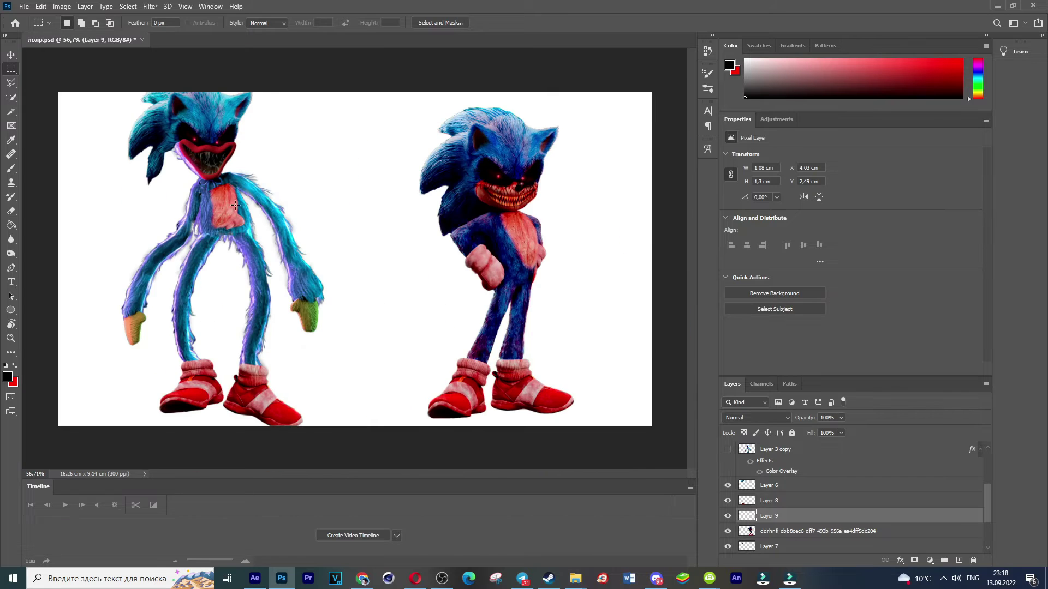
pyautogui.scroll(5, 234, 206)
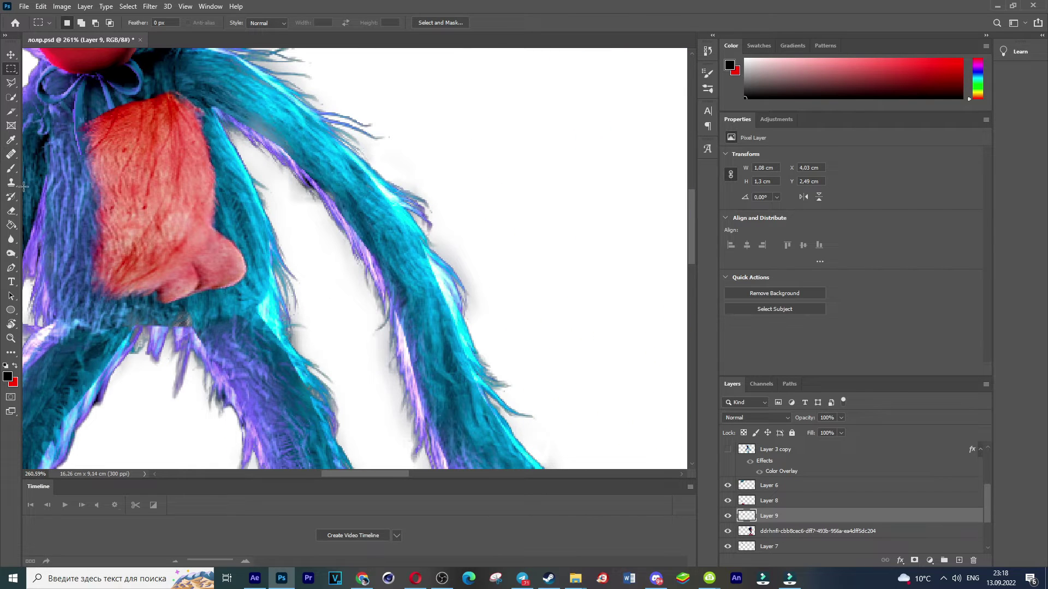
pyautogui.click(11, 211)
pyautogui.moveTo(162, 312)
pyautogui.mouseDown()
pyautogui.moveTo(219, 217)
pyautogui.moveTo(141, 303)
pyautogui.moveTo(227, 225)
pyautogui.moveTo(204, 260)
pyautogui.moveTo(203, 297)
pyautogui.moveTo(230, 296)
pyautogui.moveTo(183, 294)
pyautogui.mouseUp()
pyautogui.click(11, 239)
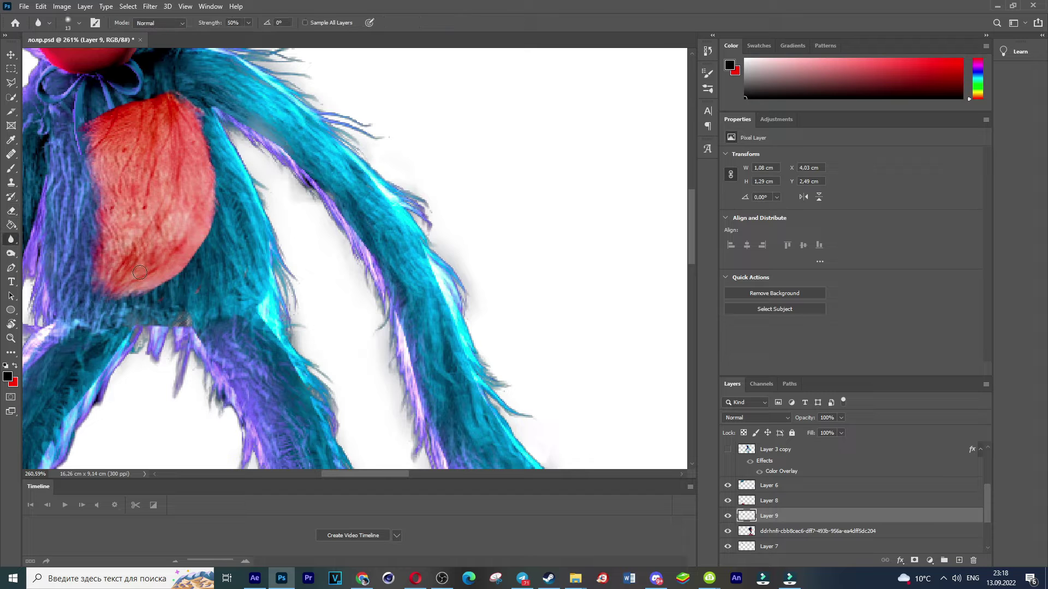
# Step: Merge the head, chest patch and furry body layers of the hybrid character into a single layer
pyautogui.scroll(-5, 225, 205)
pyautogui.scroll(1, 225, 215)
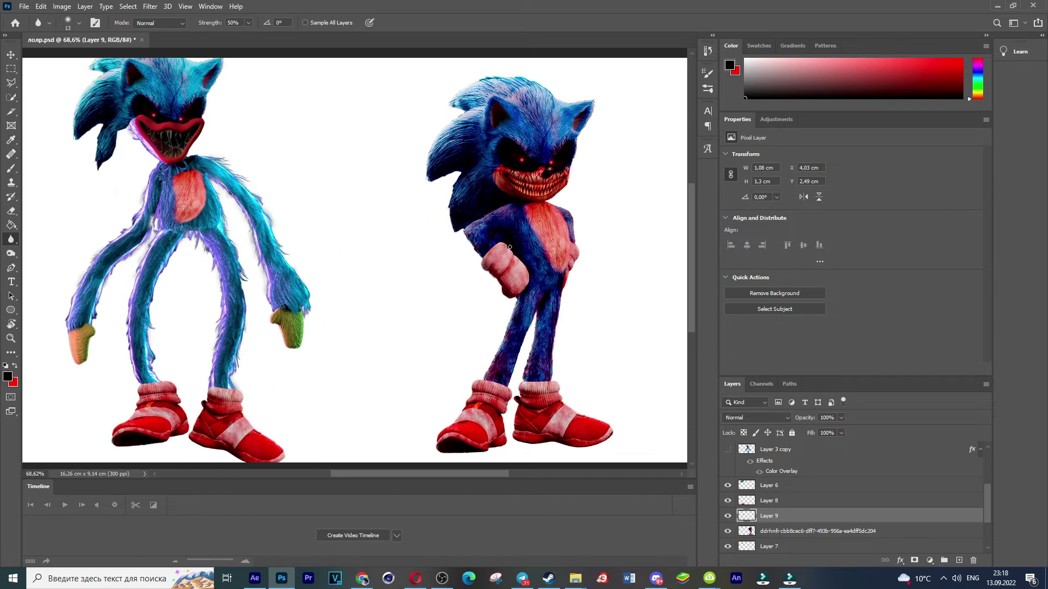
pyautogui.scroll(-1, 224, 218)
pyautogui.click(729, 516)
pyautogui.click(728, 515)
pyautogui.click(727, 500)
pyautogui.click(728, 501)
pyautogui.keyDown('ctrl'); pyautogui.click(780, 486); pyautogui.keyUp('ctrl')
pyautogui.click(728, 485)
pyautogui.click(728, 485)
pyautogui.scroll(1, 786, 493)
pyautogui.scroll(-3, 786, 493)
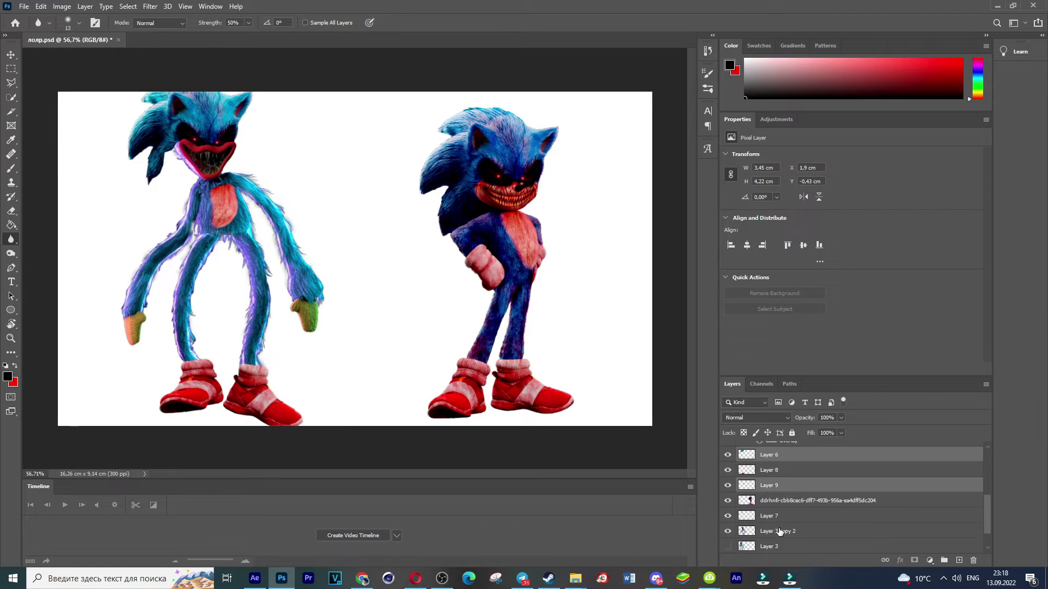
pyautogui.keyDown('ctrl'); pyautogui.click(788, 530); pyautogui.keyUp('ctrl')
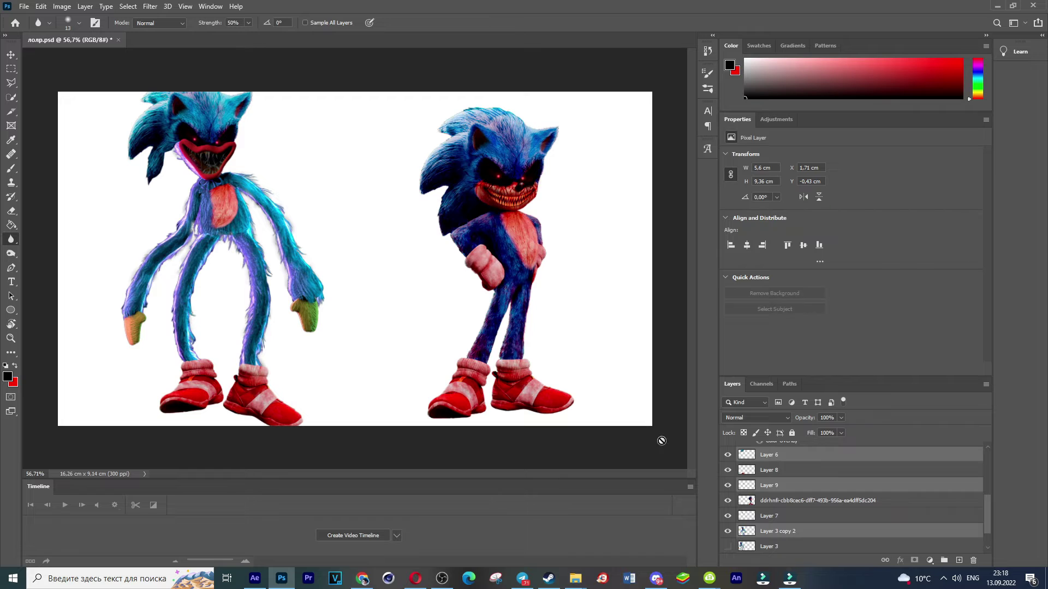
pyautogui.hotkey('ctrl', 'e')
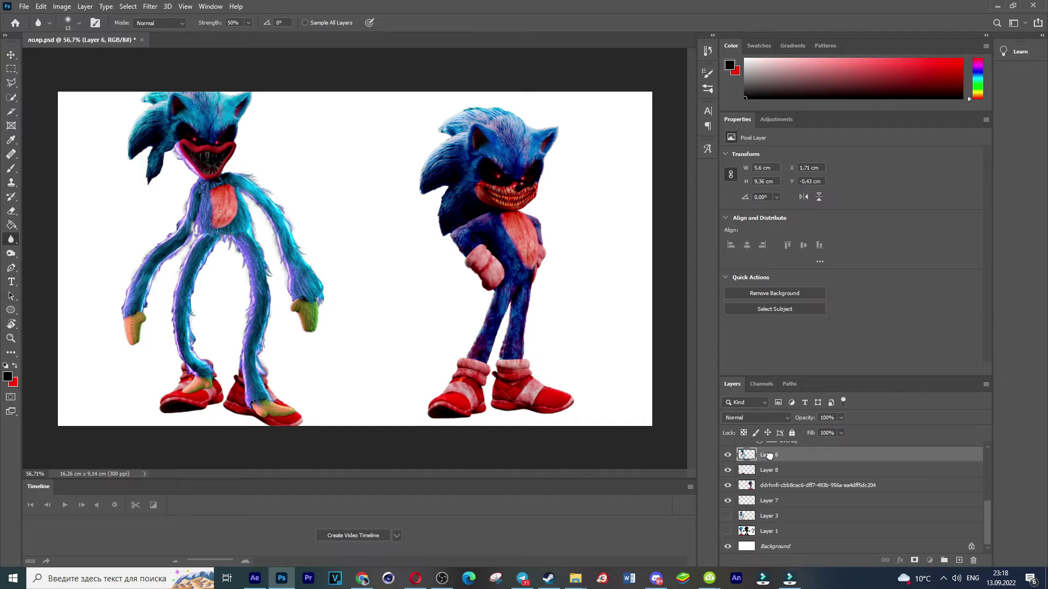
# Step: Place the merged character below the shoes layer, then duplicate that layer, hiding the original and slightly adjusting the copy's colour
pyautogui.moveTo(823, 465); pyautogui.dragTo(959, 560)
pyautogui.click(727, 470)
pyautogui.press('i')
pyautogui.moveTo(775, 234)
pyautogui.mouseDown()
pyautogui.moveTo(795, 234)
pyautogui.moveTo(767, 234)
pyautogui.mouseUp()
pyautogui.click(868, 254)
# Step: Toggle the shoes copy, merged character, mouth and hedgehog layers to check what each one contains
pyautogui.click(727, 457)
pyautogui.click(727, 457)
pyautogui.click(758, 485)
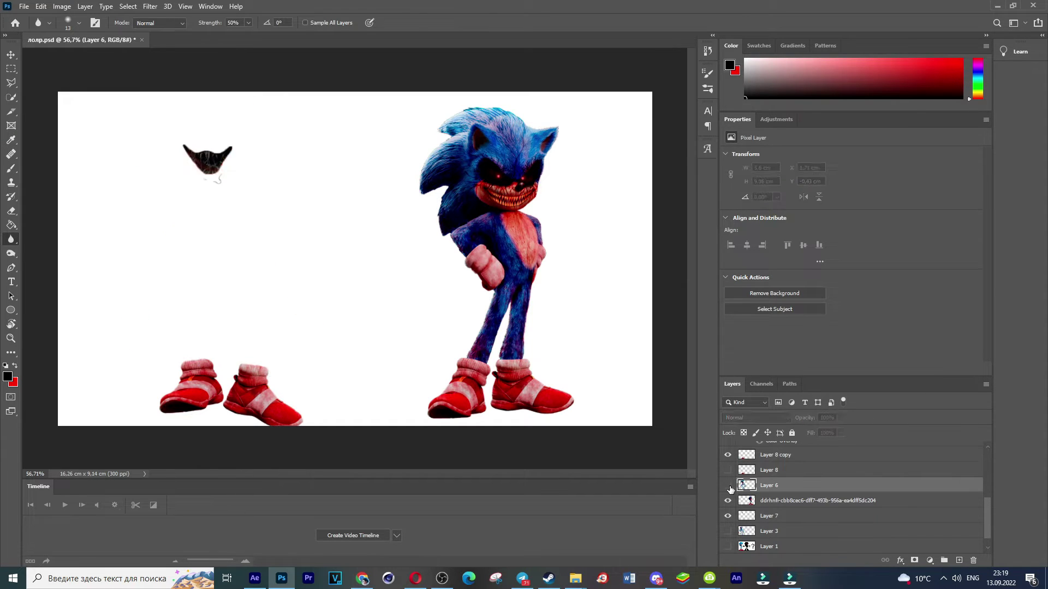
pyautogui.click(728, 516)
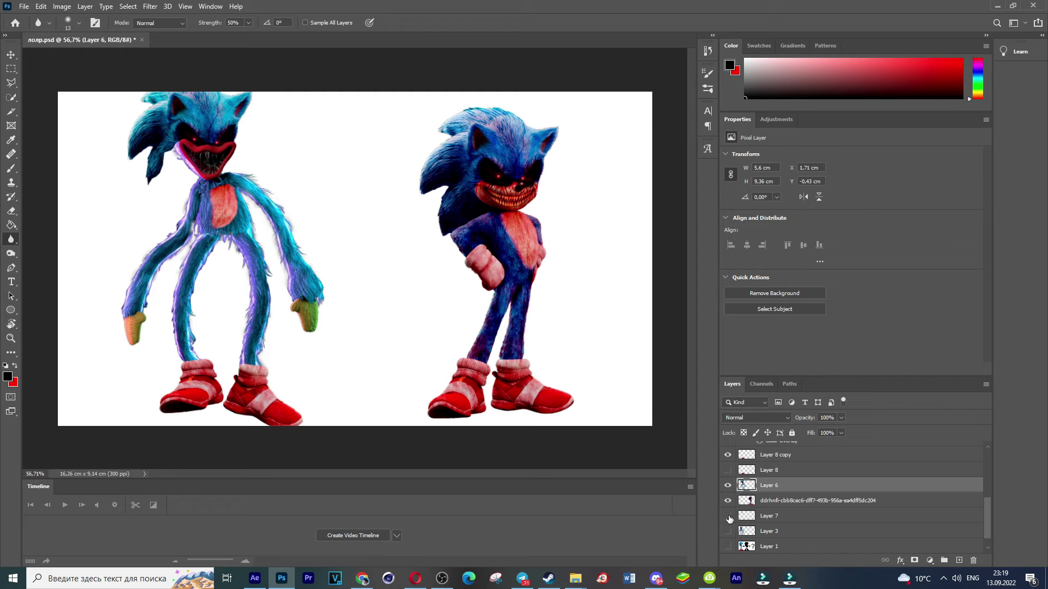
pyautogui.click(727, 501)
pyautogui.scroll(-1, 751, 525)
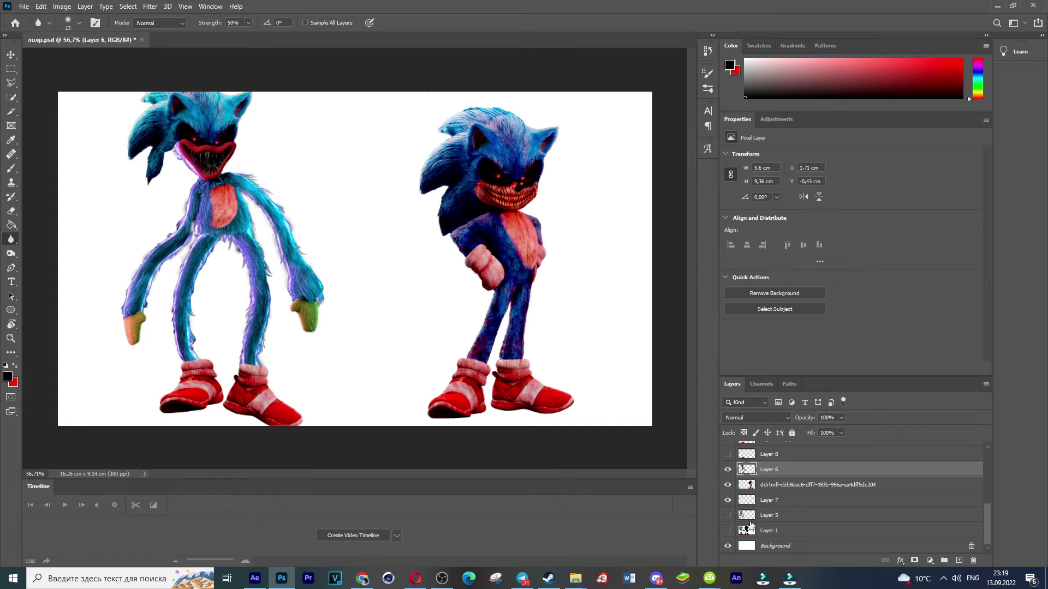
pyautogui.click(757, 505)
pyautogui.click(11, 54)
pyautogui.moveTo(218, 211); pyautogui.dragTo(256, 219)
pyautogui.hotkey('ctrl', 'z')
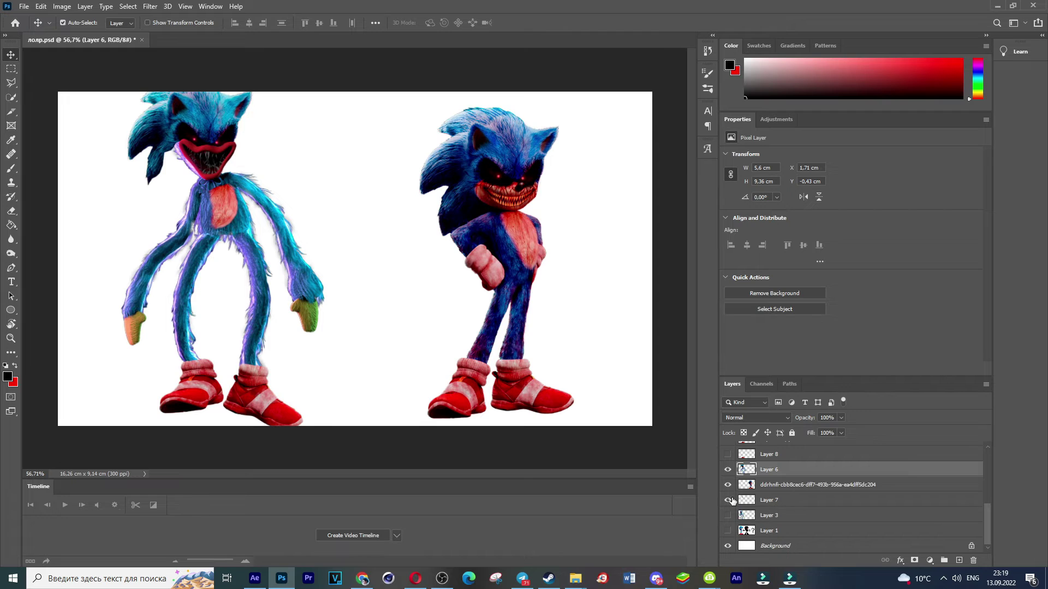
# Step: Check the hybrid character's layers by hiding and showing them, and leave both the original shoes and their copy visible
pyautogui.scroll(2, 737, 506)
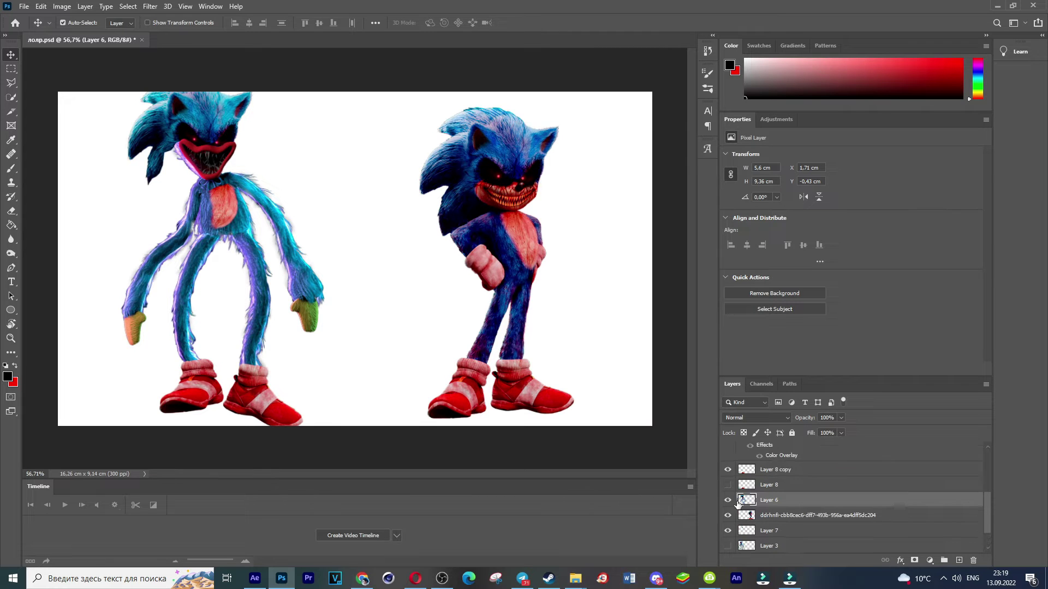
pyautogui.click(728, 500)
pyautogui.click(728, 465)
pyautogui.scroll(-2, 734, 486)
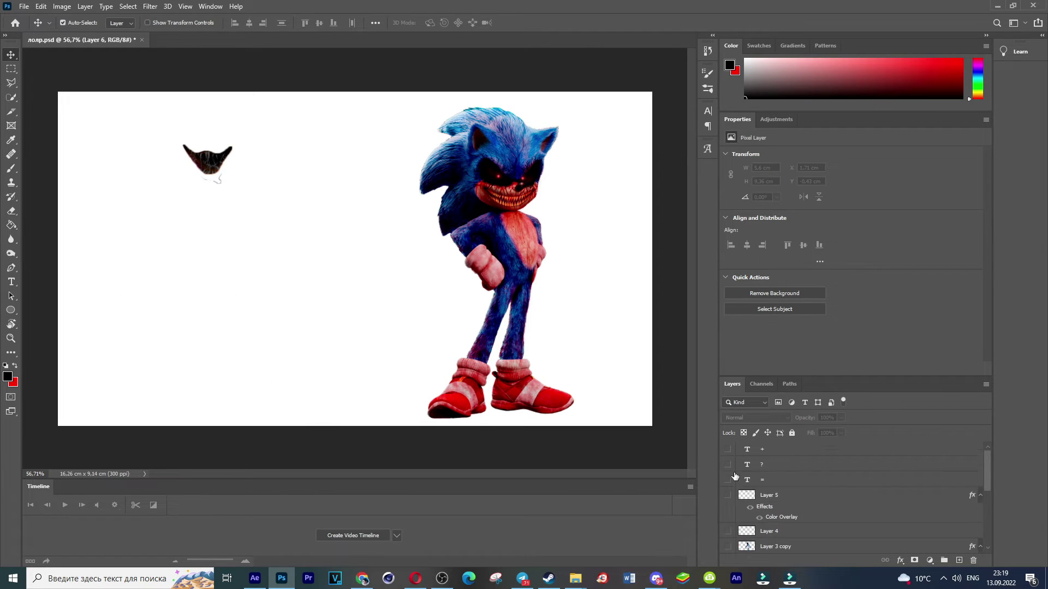
pyautogui.scroll(3, 730, 500)
pyautogui.scroll(-3, 730, 499)
pyautogui.click(728, 499)
pyautogui.scroll(1, 734, 494)
pyautogui.click(727, 481)
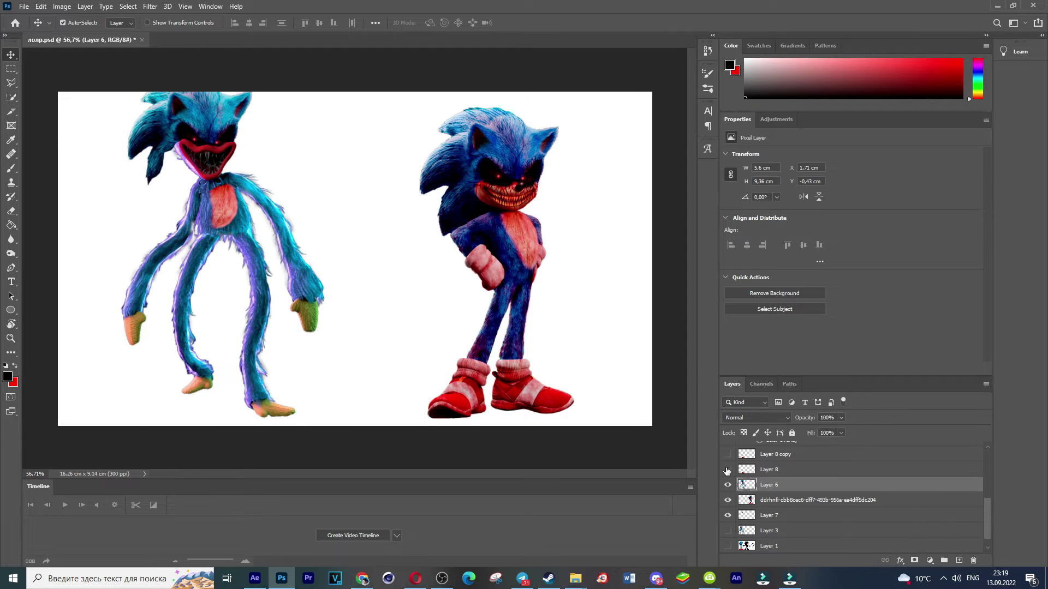
pyautogui.click(727, 470)
pyautogui.click(727, 455)
pyautogui.scroll(-1, 781, 505)
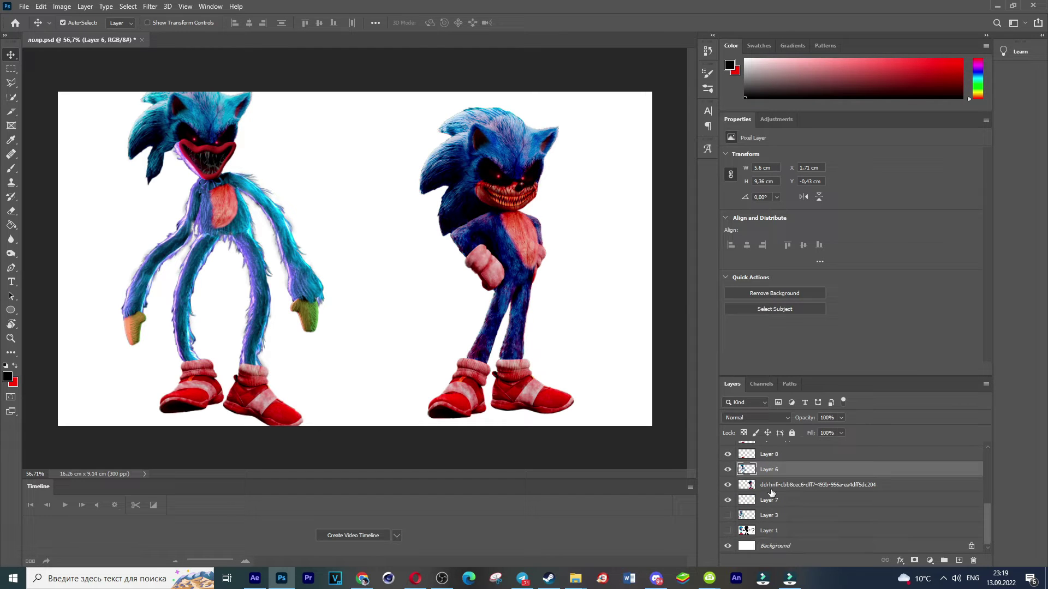
# Step: Merge the dark mouth layer into the character layer and check the merged layer by toggling its visibility
pyautogui.keyDown('ctrl'); pyautogui.click(765, 501); pyautogui.keyUp('ctrl')
pyautogui.hotkey('ctrl', 'e')
pyautogui.click(728, 487)
pyautogui.click(729, 486)
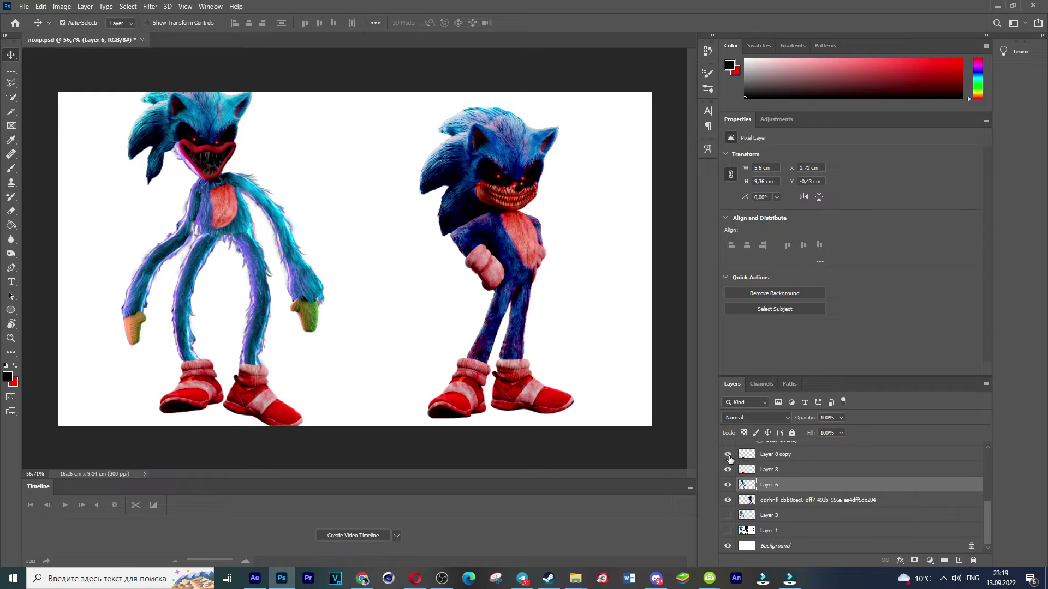
pyautogui.click(728, 484)
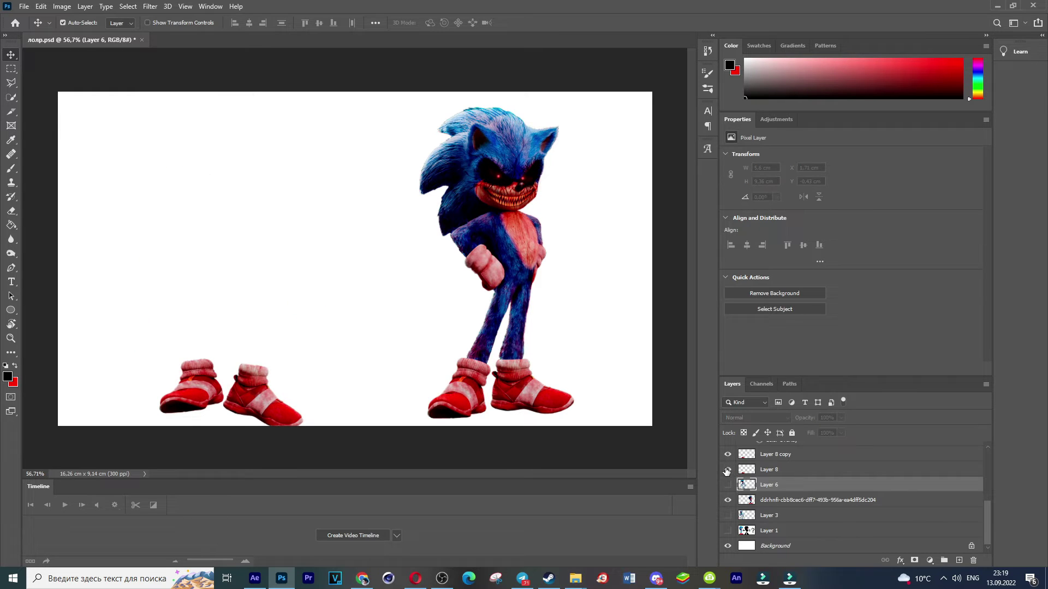
pyautogui.click(727, 484)
# Step: Duplicate the merged character layer, hide the original and shift the copy's hue from cyan towards deep blue
pyautogui.hotkey('ctrl', 'j')
pyautogui.click(727, 499)
pyautogui.click(229, 96)
pyautogui.moveTo(771, 233); pyautogui.dragTo(769, 287)
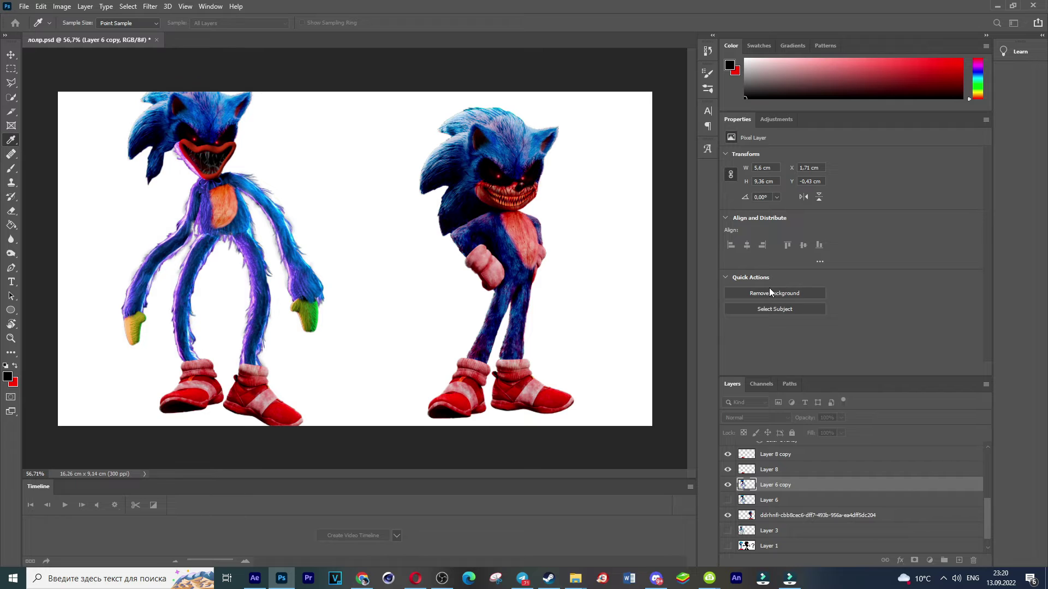
pyautogui.click(843, 181)
# Step: Select the hedgehog's large front glove with the Quick Selection tool and copy it to a new layer
pyautogui.scroll(7, 279, 243)
pyautogui.hscroll(3, 637, 244)
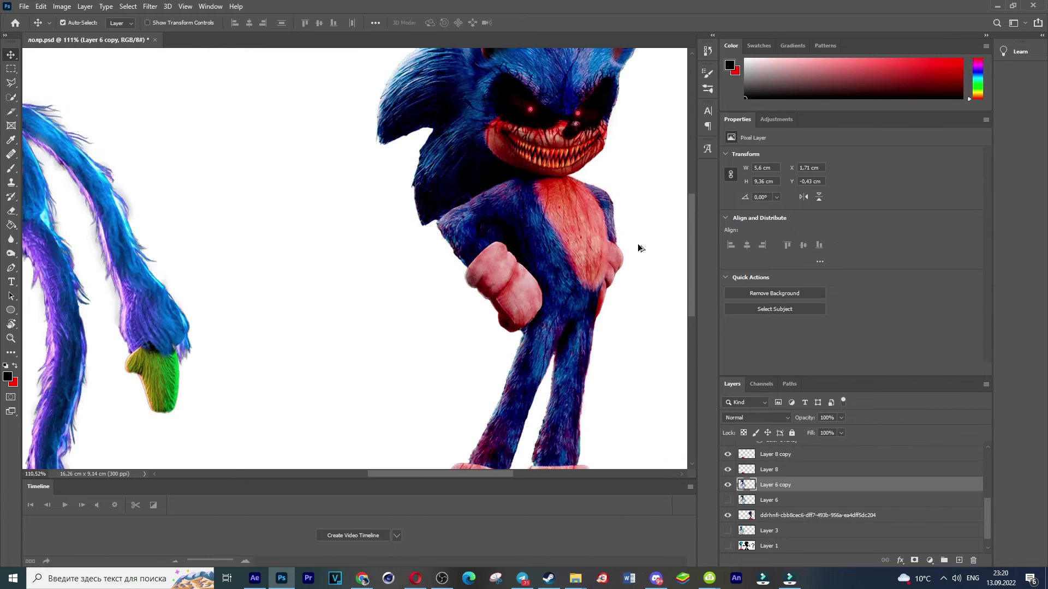
pyautogui.scroll(3, 638, 243)
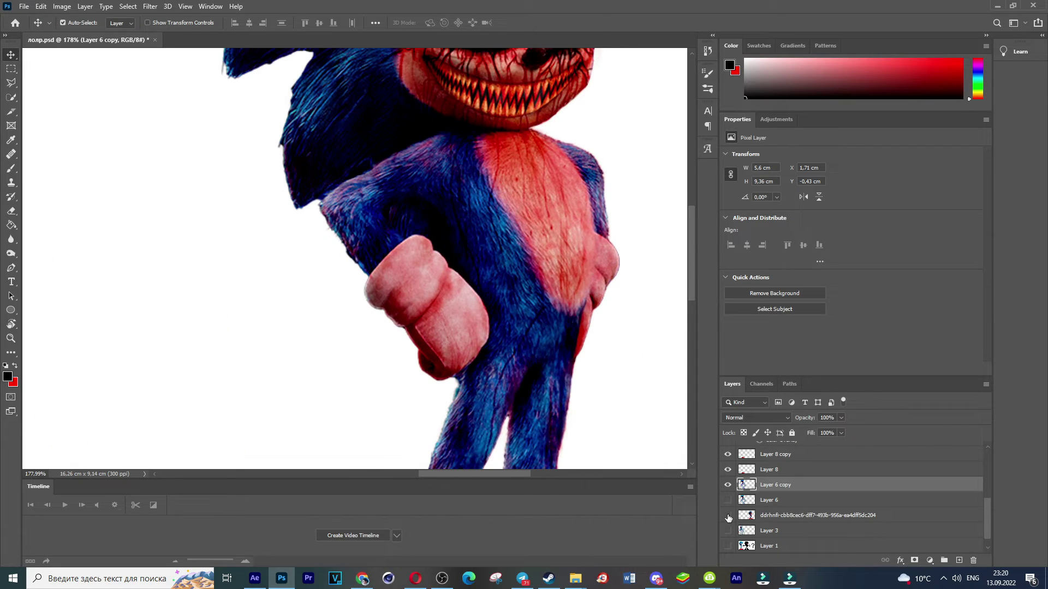
pyautogui.click(11, 97)
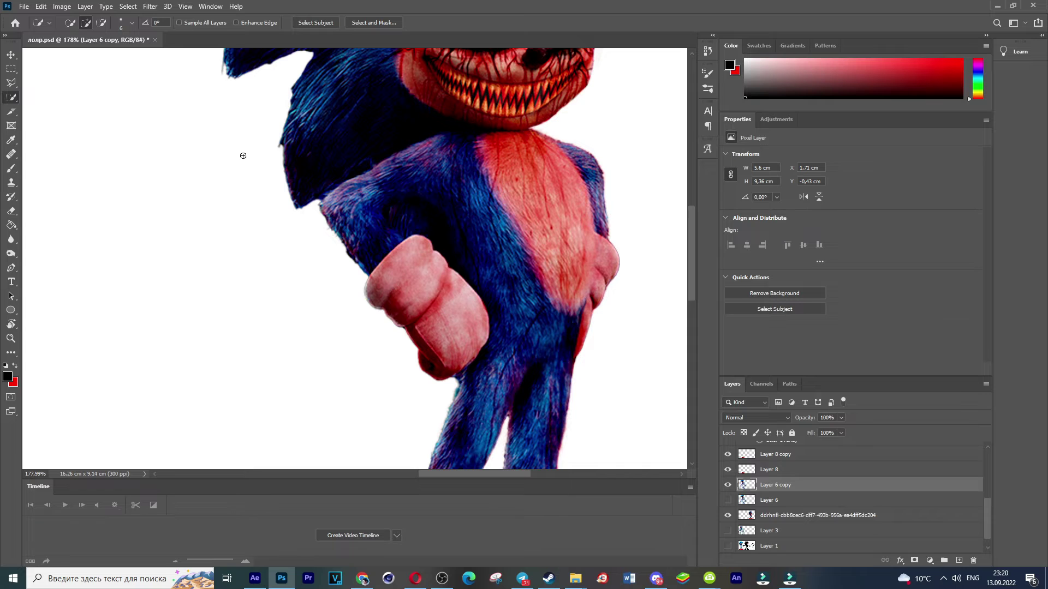
pyautogui.click(766, 518)
pyautogui.moveTo(377, 281)
pyautogui.mouseDown()
pyautogui.moveTo(391, 315)
pyautogui.moveTo(411, 265)
pyautogui.moveTo(459, 283)
pyautogui.moveTo(436, 366)
pyautogui.mouseUp()
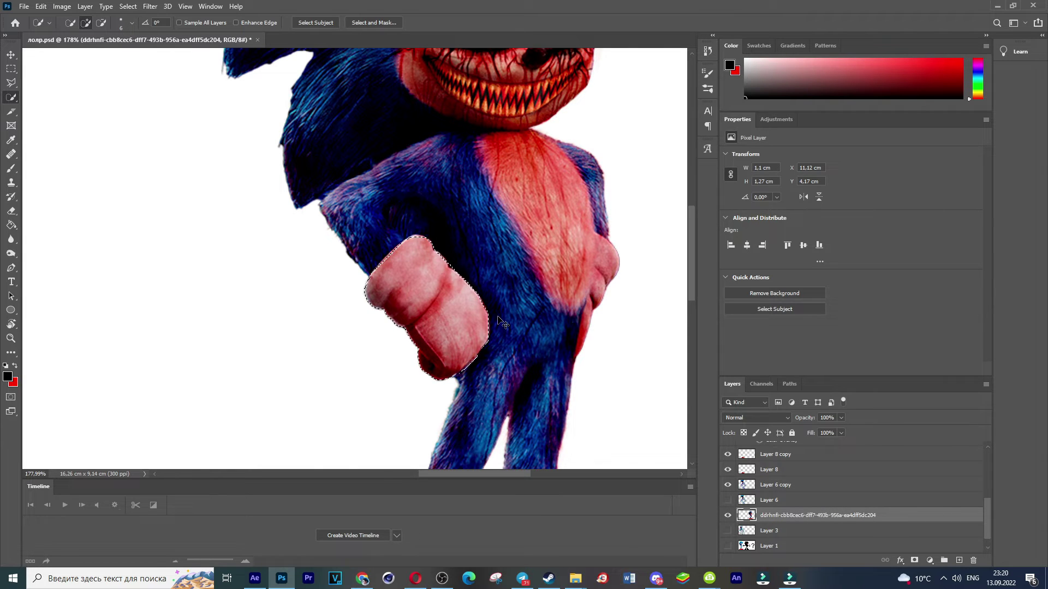
pyautogui.hotkey('ctrl', 'j')
# Step: Move the copied glove to the hybrid's hand beside the spines and raise its layer above the body and shoes
pyautogui.hotkey('ctrl', '0')
pyautogui.press('v')
pyautogui.moveTo(506, 284); pyautogui.dragTo(132, 330)
pyautogui.hotkey('ctrl', ']')
pyautogui.hotkey('ctrl', ']')
pyautogui.hotkey('ctrl', ']')
# Step: Rotate and mirror the glove so its cuff faces up, and fit it over the end of the hybrid's arm
pyautogui.press('m')
pyautogui.hotkey('ctrl', 't')
pyautogui.scroll(14, 133, 329)
pyautogui.moveTo(199, 329); pyautogui.dragTo(181, 405)
pyautogui.moveTo(90, 360); pyautogui.dragTo(70, 389)
pyautogui.rightClick(175, 354)
pyautogui.click(253, 499)
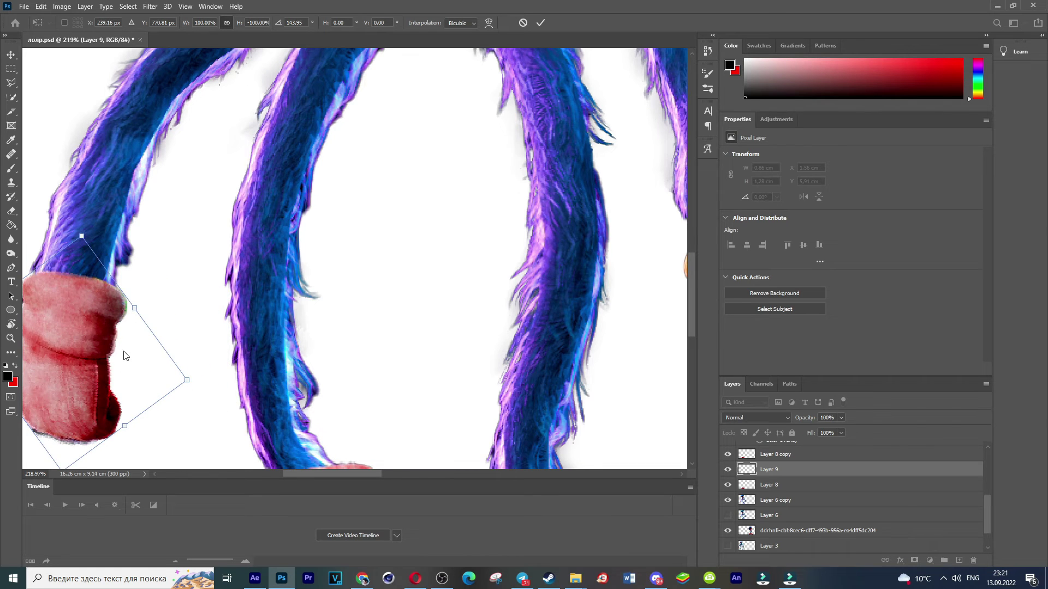
pyautogui.scroll(-5, 124, 355)
pyautogui.rightClick(109, 350)
pyautogui.click(116, 381)
pyautogui.scroll(5, 139, 349)
pyautogui.moveTo(140, 349); pyautogui.dragTo(145, 348)
pyautogui.press('Return')
pyautogui.scroll(-5, 146, 348)
# Step: Duplicate the glove and fit the copy over the green hand, mirrored, rotated to about 170° and enlarged to about 132%
pyautogui.moveTo(844, 469); pyautogui.dragTo(958, 559)
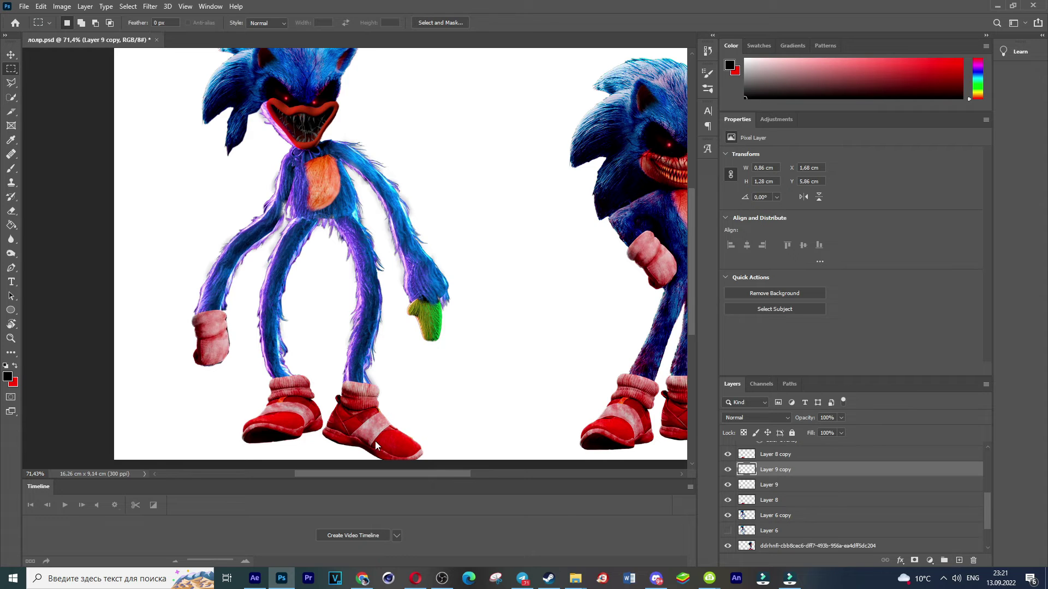
pyautogui.hotkey('ctrl', 't')
pyautogui.moveTo(235, 354); pyautogui.dragTo(416, 329)
pyautogui.click(495, 498)
pyautogui.moveTo(443, 294); pyautogui.dragTo(455, 277)
pyautogui.moveTo(475, 289); pyautogui.dragTo(478, 277)
pyautogui.moveTo(431, 317); pyautogui.dragTo(450, 304)
pyautogui.moveTo(417, 314); pyautogui.dragTo(424, 319)
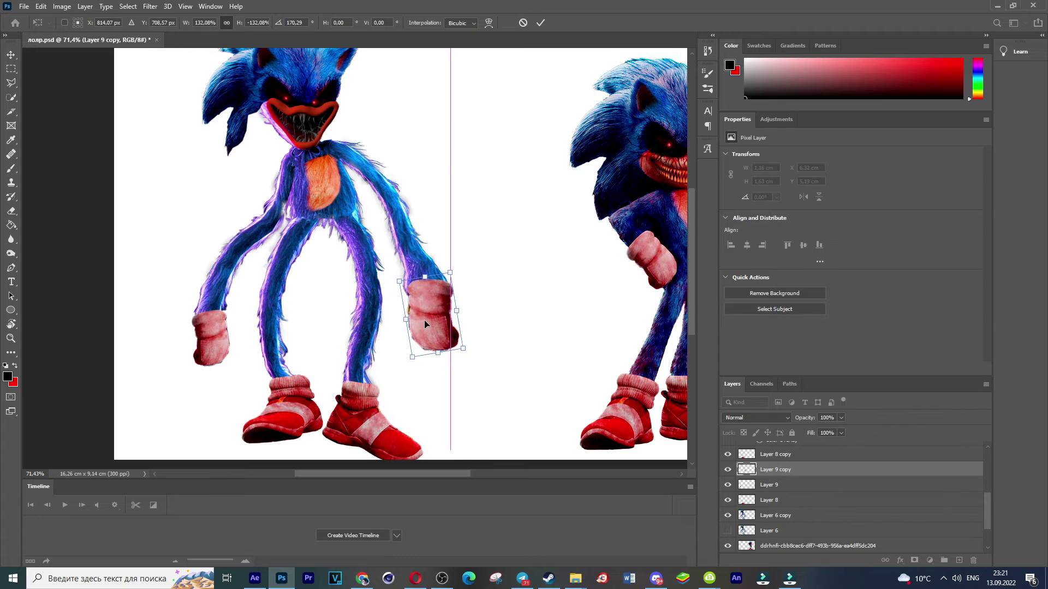
pyautogui.scroll(5, 451, 313)
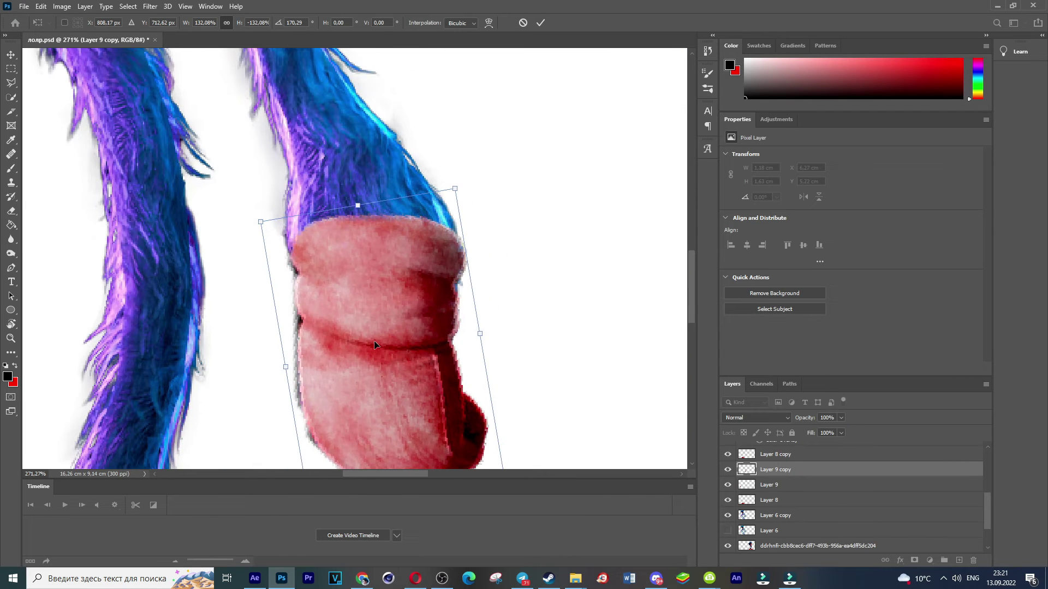
pyautogui.press('Return')
pyautogui.scroll(-2, 546, 279)
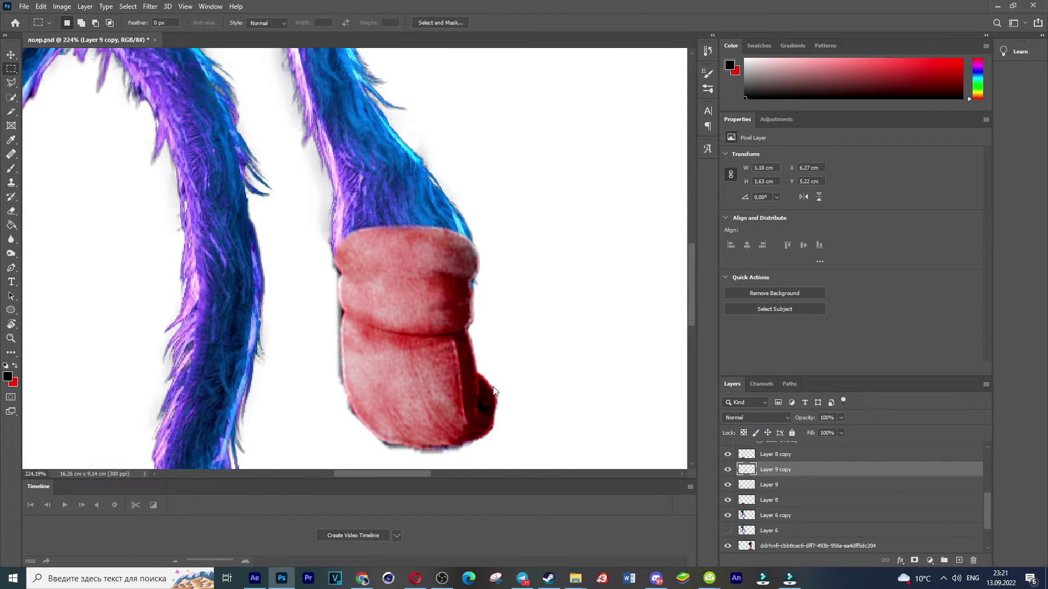
# Step: Warp the second glove's cuff upward and outward to cover the full width of the furry wrist
pyautogui.hotkey('ctrl', 't')
pyautogui.rightClick(465, 256)
pyautogui.click(475, 330)
pyautogui.moveTo(473, 284); pyautogui.dragTo(482, 236)
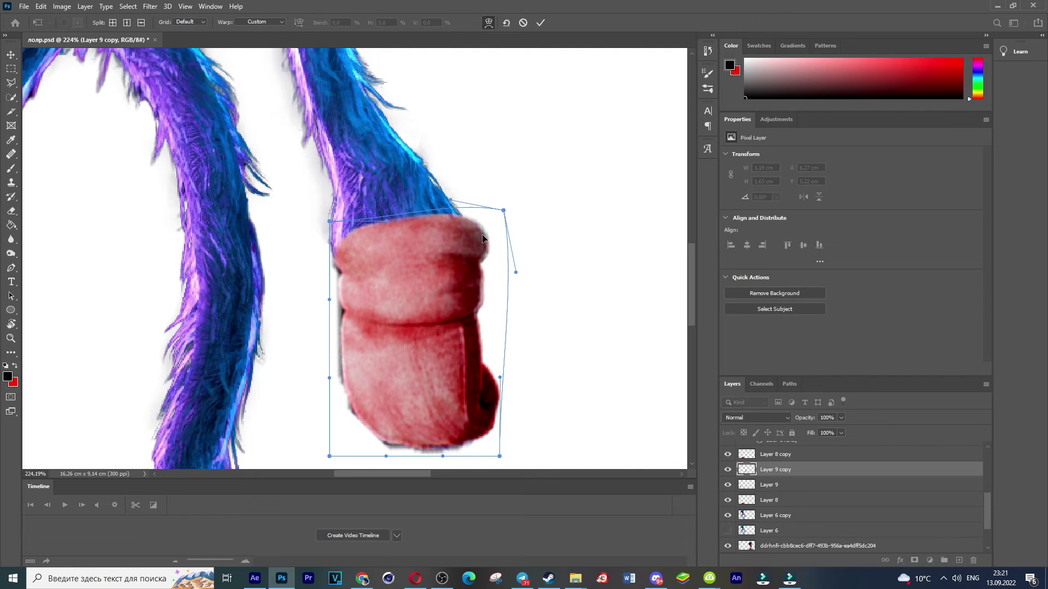
pyautogui.press('Return')
pyautogui.scroll(-6, 338, 178)
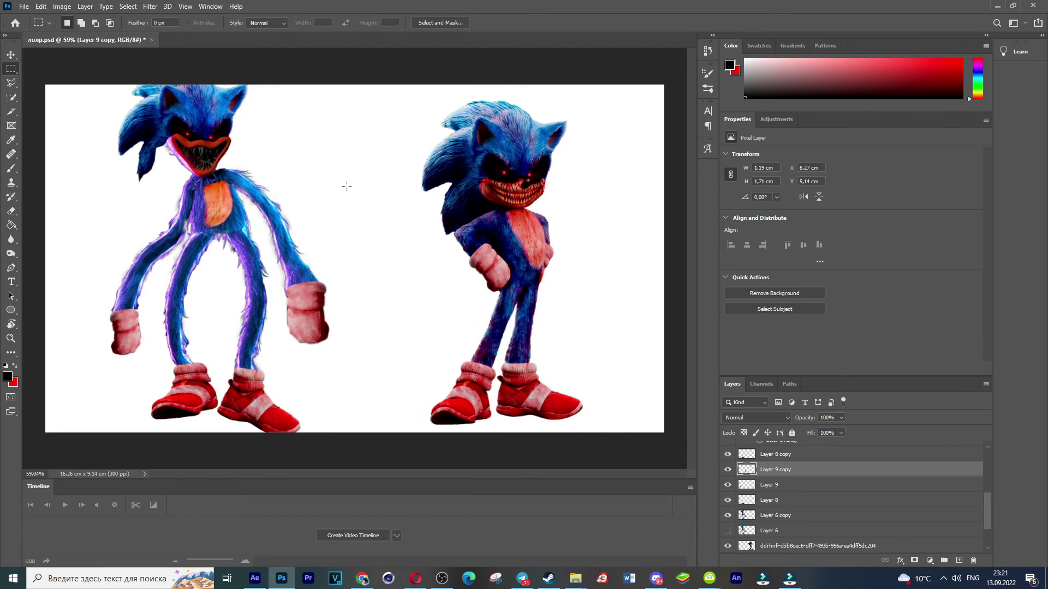
# Step: Hide the original hedgehog image so that only the hybrid character remains on the canvas
pyautogui.click(728, 515)
pyautogui.click(727, 515)
pyautogui.scroll(-3, 748, 519)
pyautogui.click(728, 500)
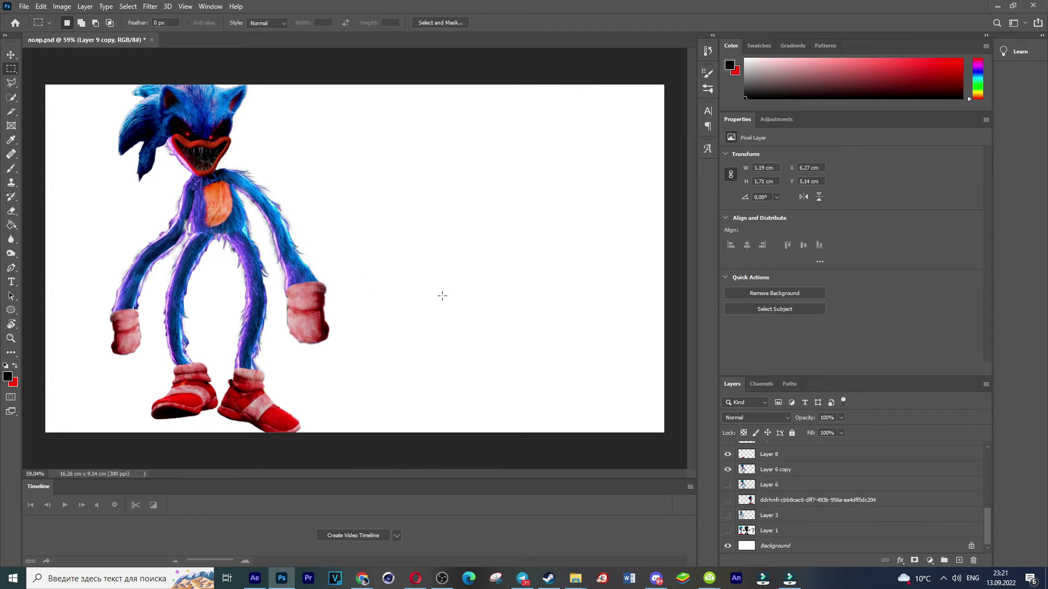
pyautogui.scroll(3, 779, 528)
pyautogui.click(773, 515)
pyautogui.keyDown('ctrl'); pyautogui.click(767, 499); pyautogui.keyUp('ctrl')
pyautogui.keyDown('ctrl'); pyautogui.click(767, 485); pyautogui.keyUp('ctrl')
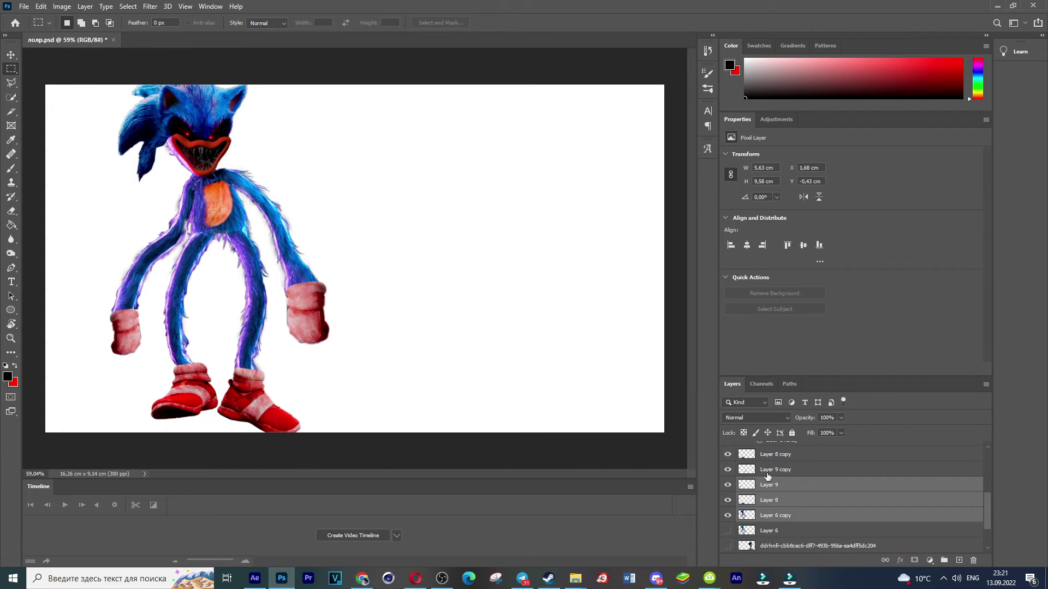
pyautogui.keyDown('ctrl'); pyautogui.click(767, 470); pyautogui.keyUp('ctrl')
pyautogui.keyDown('ctrl'); pyautogui.click(767, 455); pyautogui.keyUp('ctrl')
pyautogui.scroll(4, 781, 470)
pyautogui.scroll(4, 781, 483)
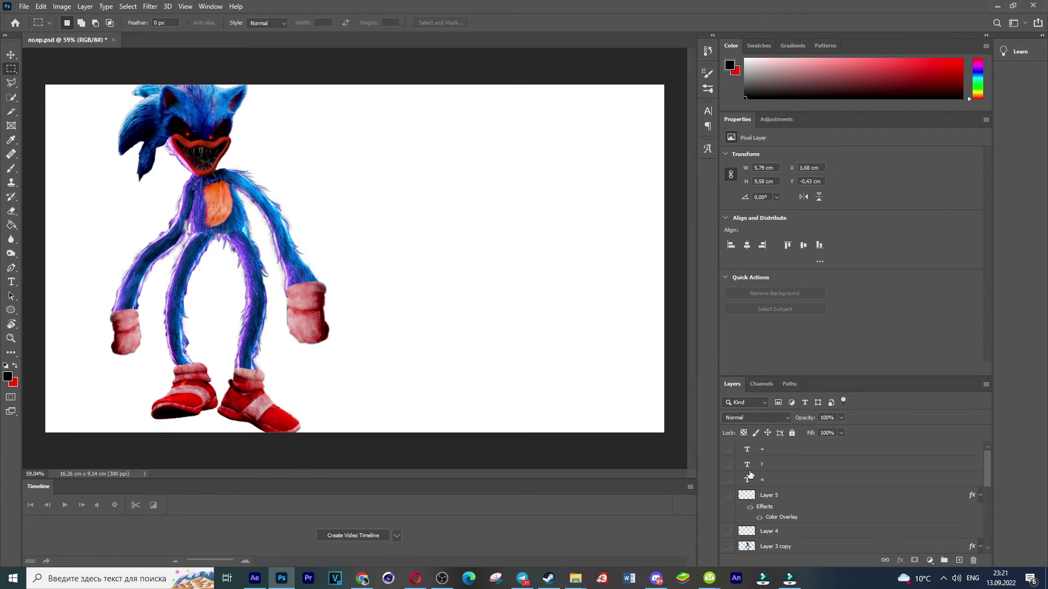
pyautogui.click(11, 56)
pyautogui.click(235, 197)
# Step: Merge the body, shoes and both glove layers into one character layer and check it by toggling its visibility
pyautogui.scroll(4, 782, 511)
pyautogui.scroll(-5, 775, 499)
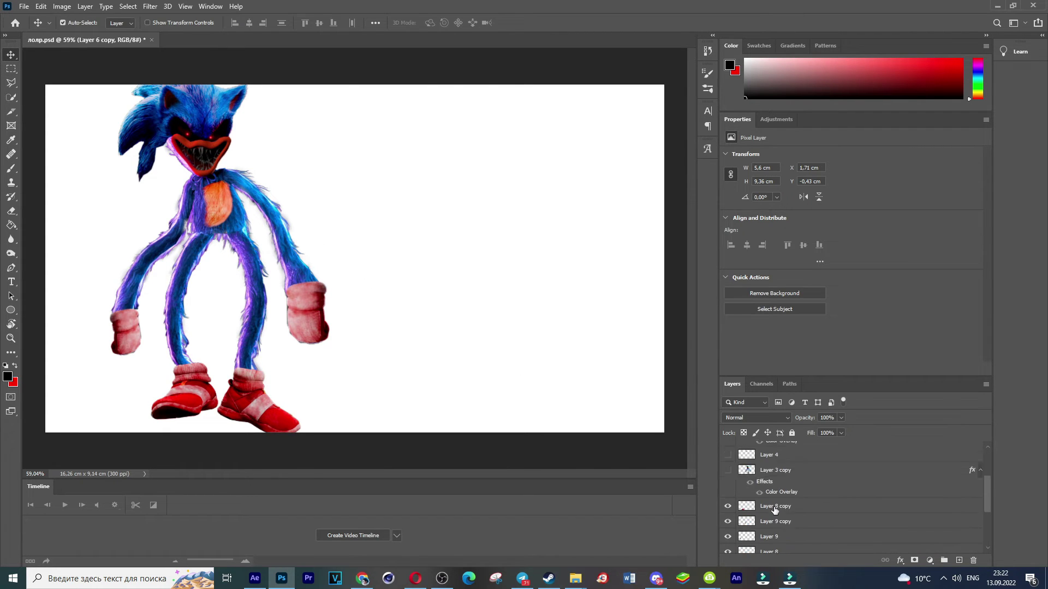
pyautogui.click(762, 461)
pyautogui.keyDown('ctrl'); pyautogui.click(765, 475); pyautogui.keyUp('ctrl')
pyautogui.click(772, 506)
pyautogui.keyDown('ctrl'); pyautogui.click(772, 521); pyautogui.keyUp('ctrl')
pyautogui.scroll(-3, 767, 508)
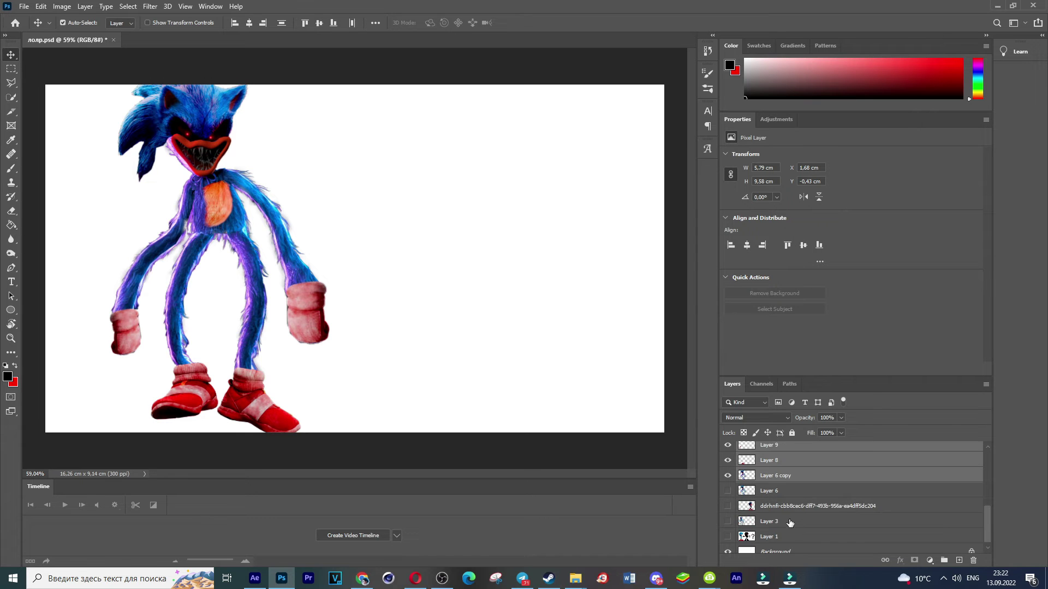
pyautogui.hotkey('ctrl', 'e')
pyautogui.click(728, 469)
pyautogui.click(727, 469)
# Step: Move the hybrid character towards the canvas centre and scale it down to about 79% so its feet fit inside
pyautogui.moveTo(182, 202); pyautogui.dragTo(318, 233)
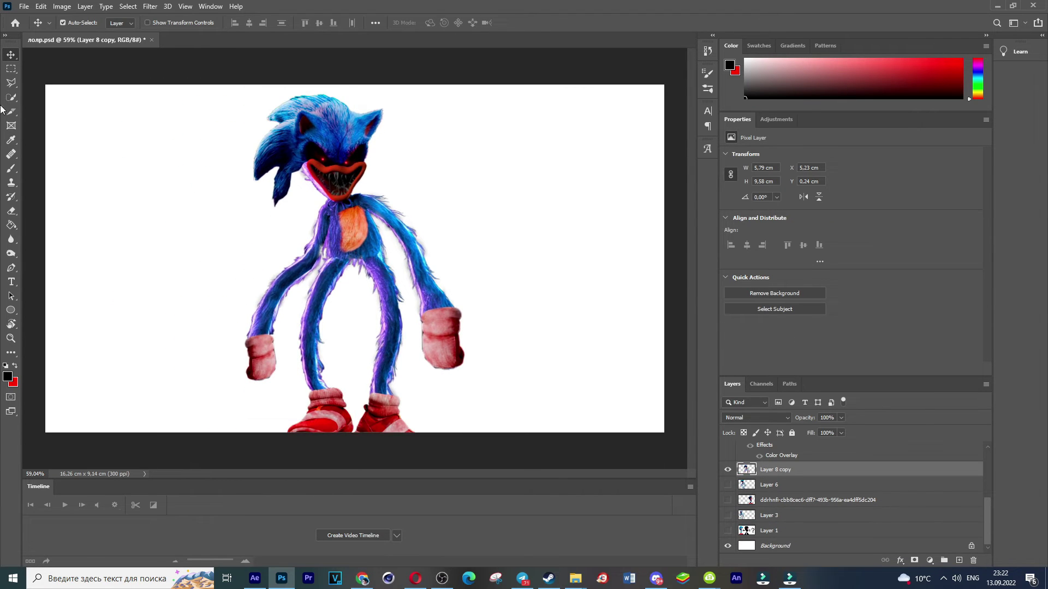
pyautogui.hotkey('ctrl', 't')
pyautogui.moveTo(468, 457); pyautogui.dragTo(397, 394)
pyautogui.moveTo(361, 327); pyautogui.dragTo(364, 344)
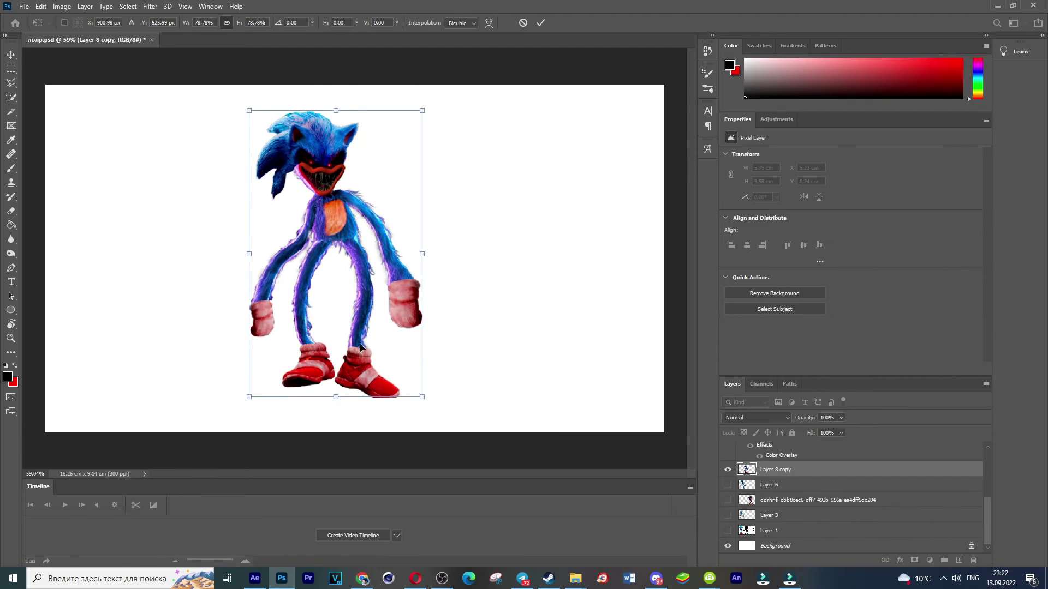
pyautogui.press('Return')
# Step: Switch to the browser for a lava landscape image, paste it into the Photoshop document and place it behind the character
pyautogui.click(362, 579)
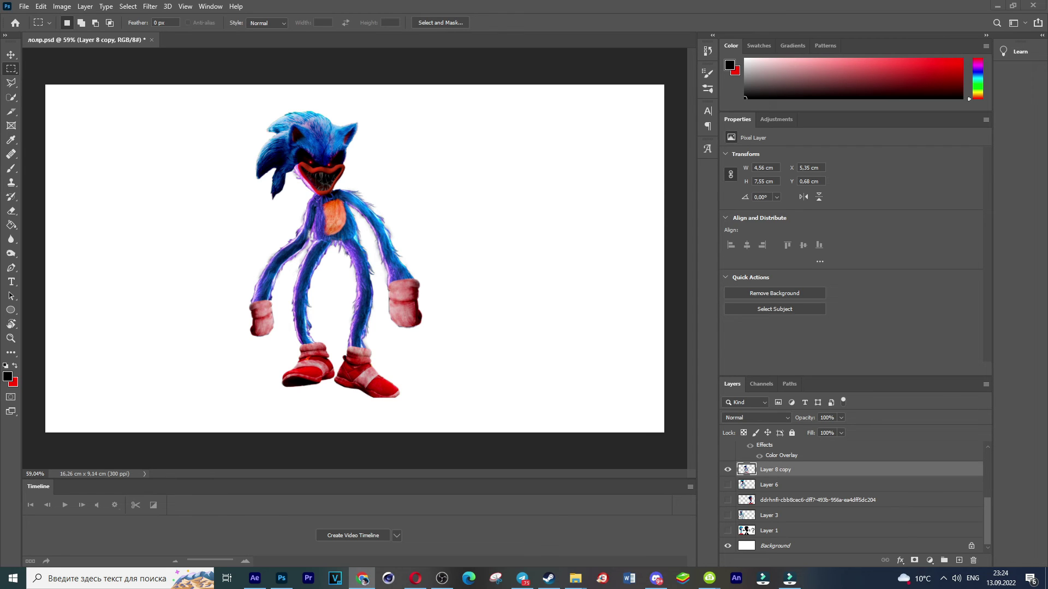
pyautogui.hotkey('alt', 'shift')
pyautogui.click(282, 579)
pyautogui.hotkey('ctrl', 'v')
pyautogui.moveTo(769, 469); pyautogui.dragTo(803, 531)
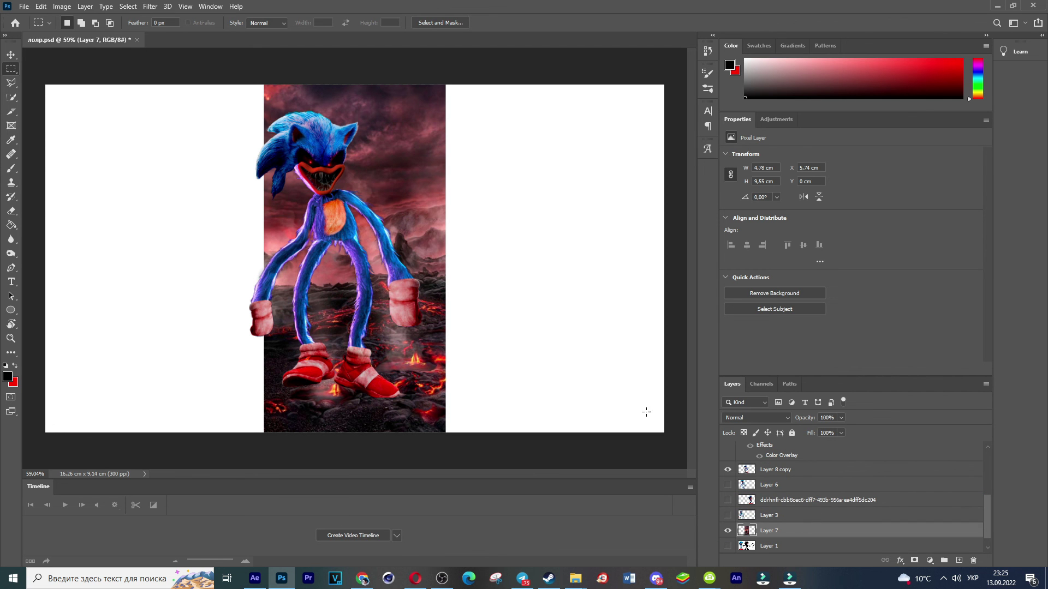
# Step: Enlarge and reposition the lava landscape so it covers the whole canvas behind the character
pyautogui.hotkey('ctrl', 't')
pyautogui.moveTo(390, 223); pyautogui.dragTo(173, 224)
pyautogui.moveTo(228, 267); pyautogui.dragTo(665, 267)
pyautogui.moveTo(471, 426); pyautogui.dragTo(462, 39)
pyautogui.press('Return')
pyautogui.press('m')
pyautogui.hotkey('ctrl', 't')
pyautogui.moveTo(620, 320); pyautogui.dragTo(630, 319)
pyautogui.press('Return')
pyautogui.scroll(-5, 475, 267)
pyautogui.scroll(1, 475, 267)
# Step: Replace the lava backdrop with a pasted ruined city image enlarged to about 16.4 by 29.2 cm to cover the canvas
pyautogui.click(728, 530)
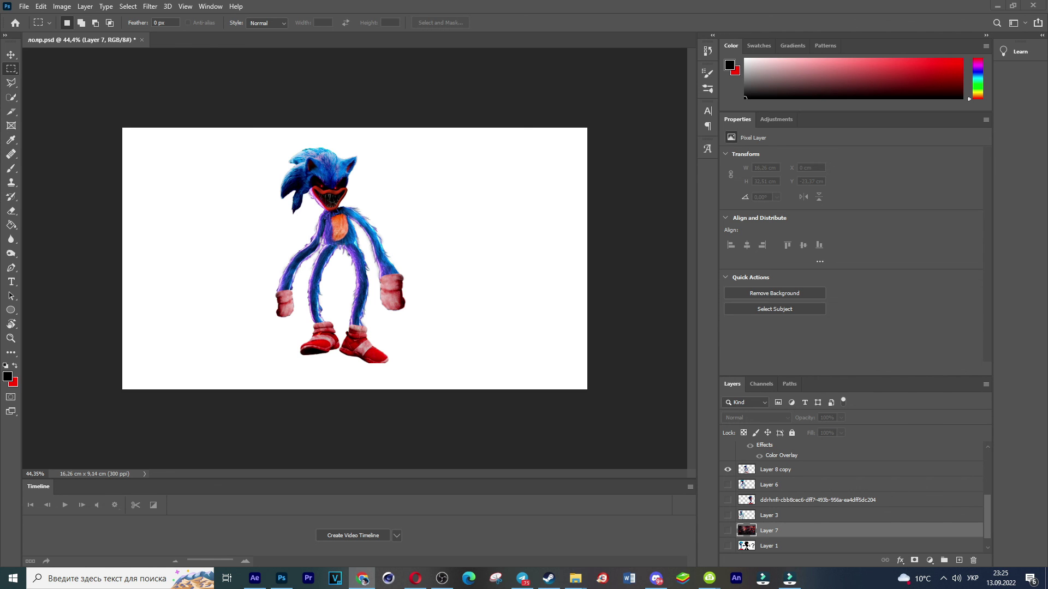
pyautogui.hotkey('ctrl', 'v')
pyautogui.hotkey('ctrl', 't')
pyautogui.moveTo(395, 320); pyautogui.dragTo(232, 328)
pyautogui.moveTo(258, 269); pyautogui.dragTo(591, 276)
pyautogui.moveTo(510, 287); pyautogui.dragTo(513, 4)
pyautogui.press('Return')
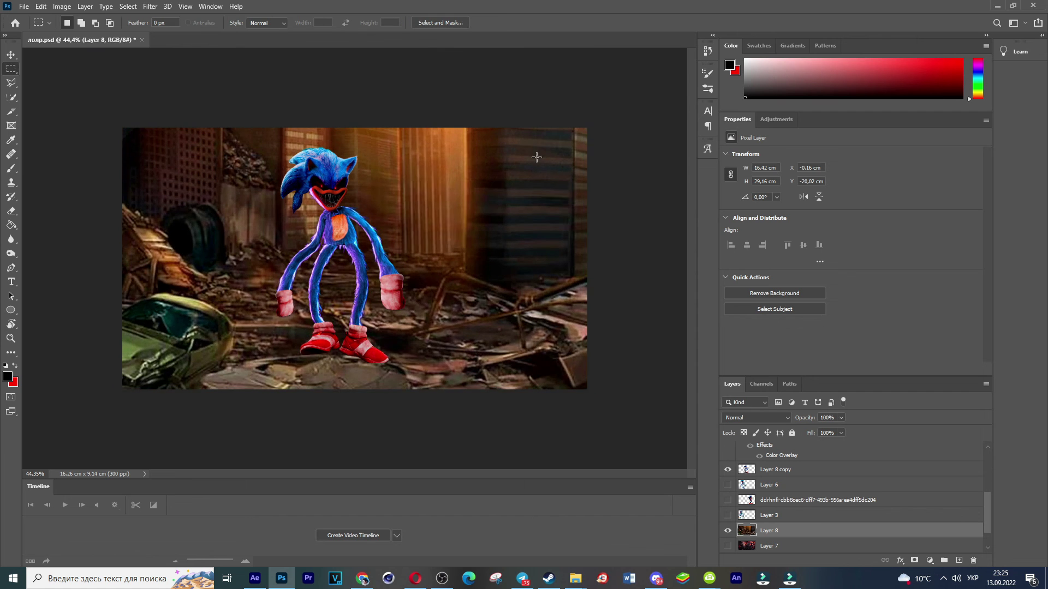
pyautogui.scroll(5, 323, 189)
pyautogui.scroll(-4, 323, 188)
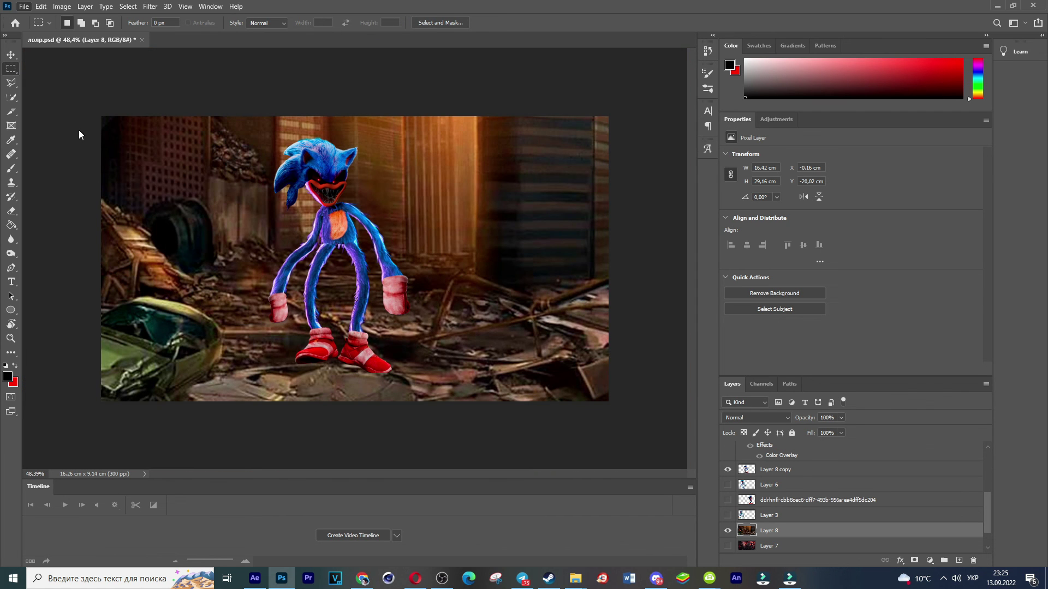